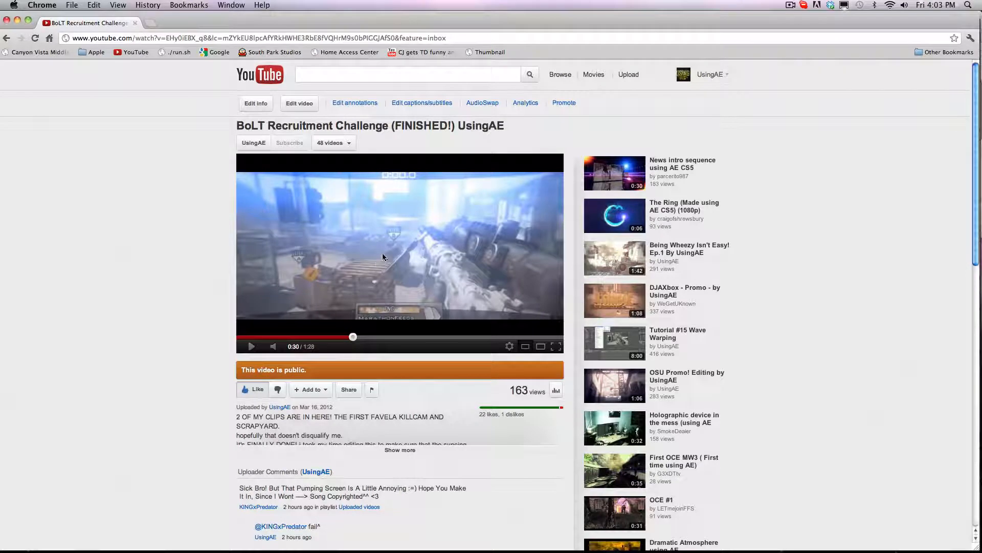
Preview the transition in the BoLT Recruitment Challenge video at full screen, and return to the After Effects project
left_click(358, 338)
double_click(361, 293)
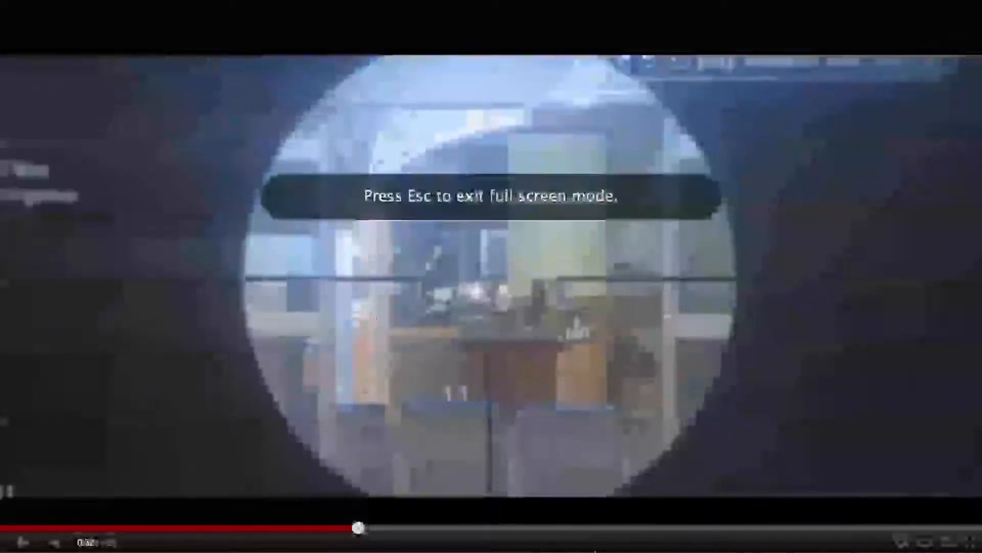
key("Escape")
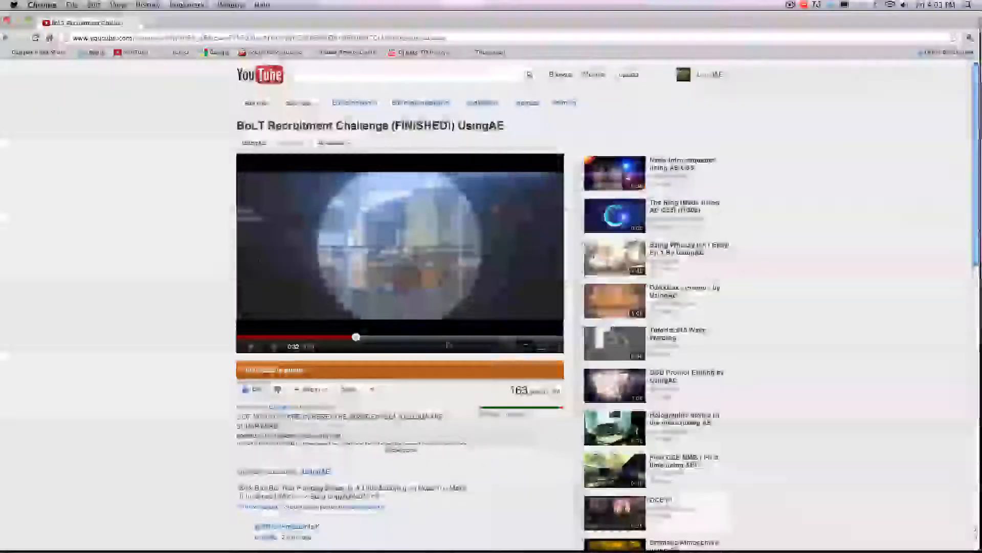
left_click(6, 19)
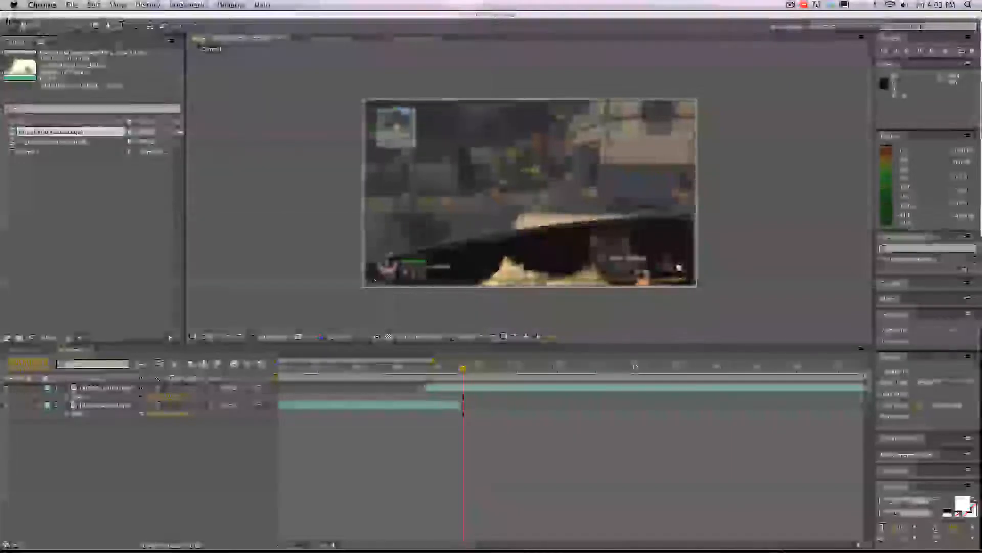
Set the current time to 0;00;07;20, where the riot shield switch clip begins, and collapse both layers' Scale properties
left_click(425, 367)
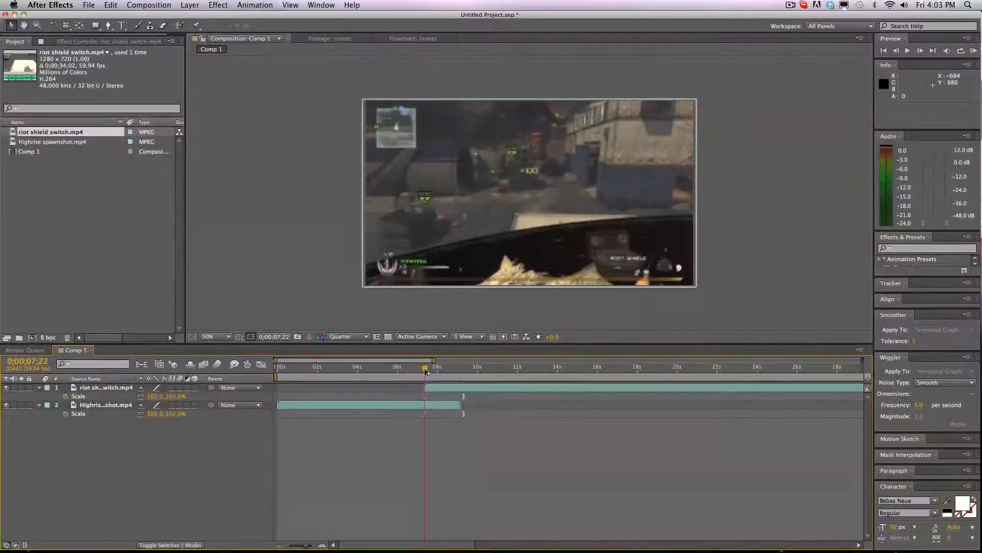
left_click_drag(425, 368, 423, 368)
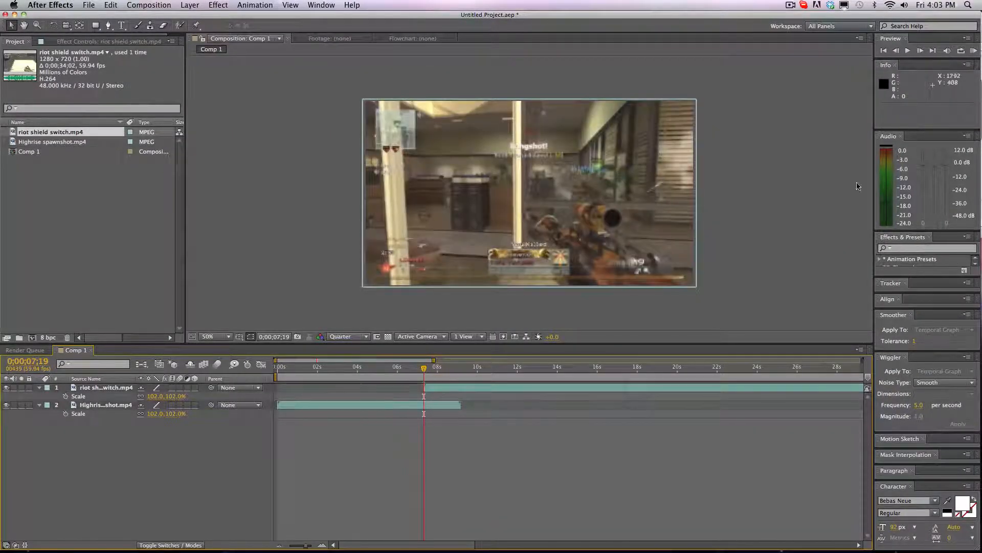
left_click(920, 51)
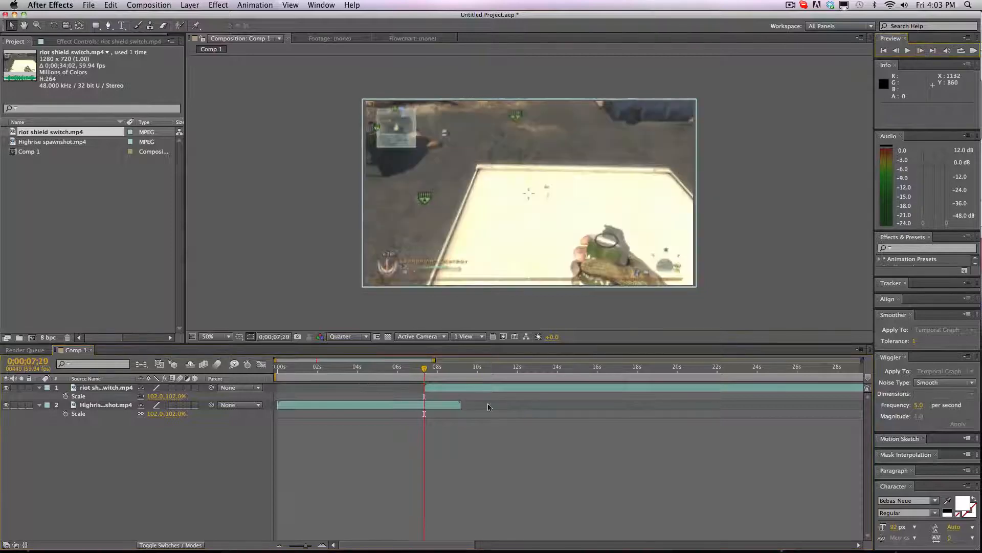
left_click(449, 390)
left_click(160, 5)
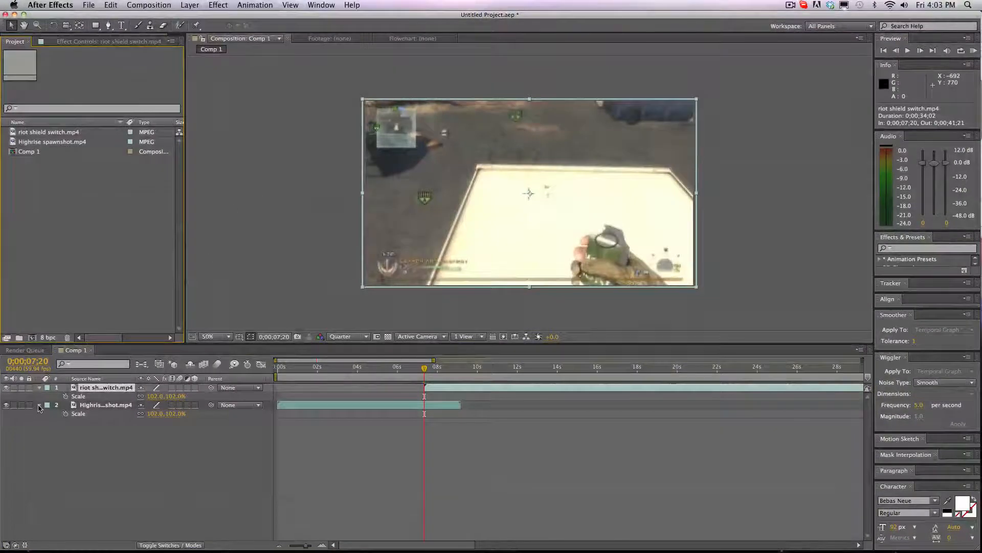
left_click(40, 405)
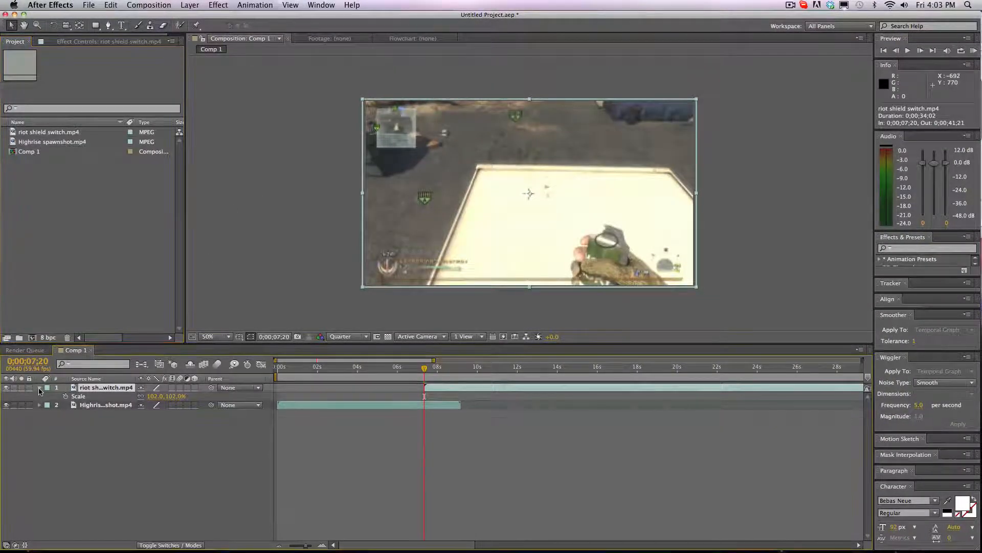
left_click(39, 387)
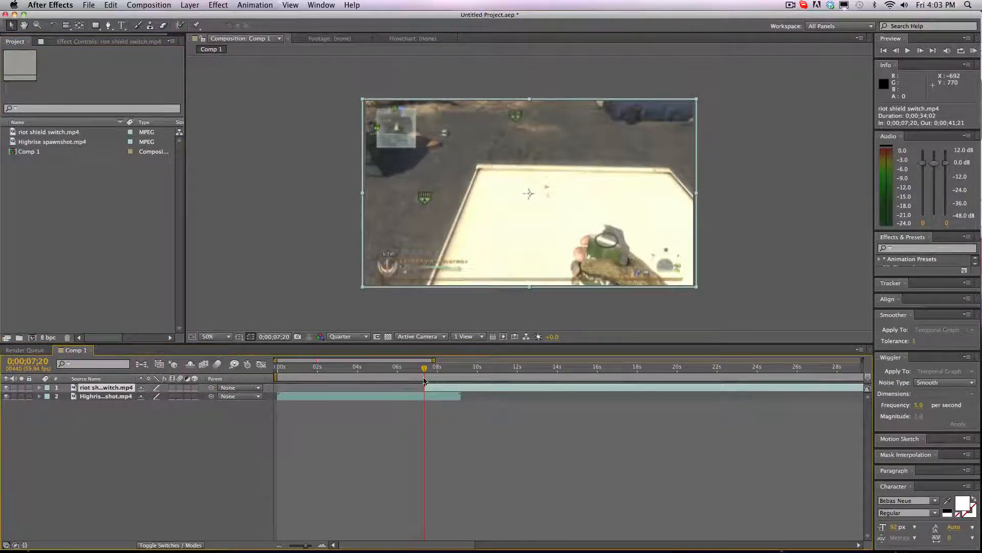
Duplicate the riot shield switch layer and apply Freeze Frame to the top copy at 0;00;07;20
left_click(190, 5)
mouse_move(237, 110)
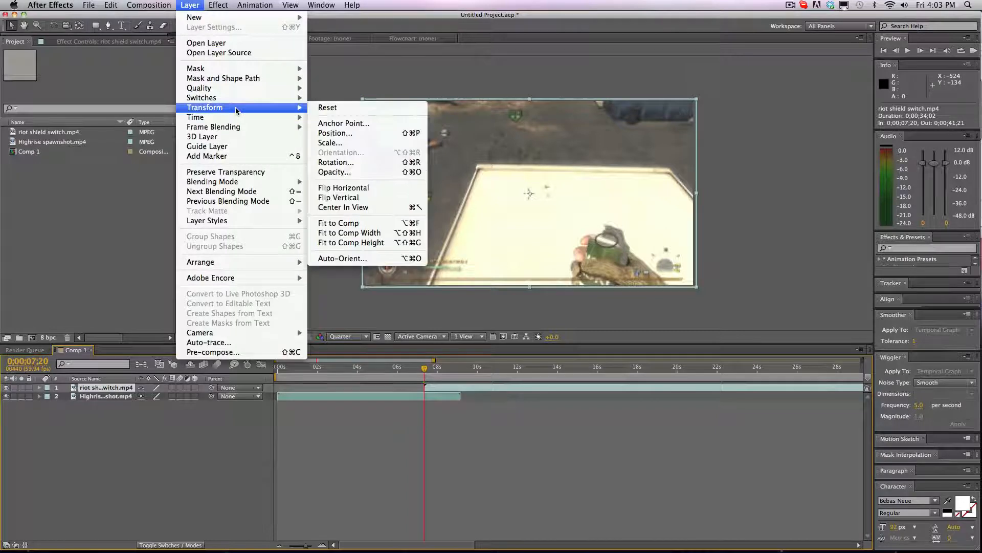
left_click(127, 224)
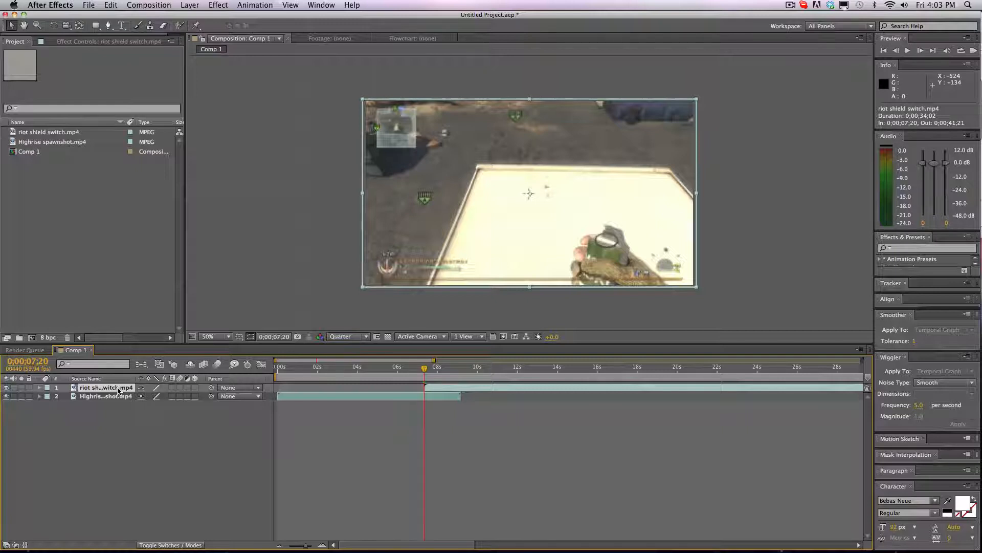
key("super+d")
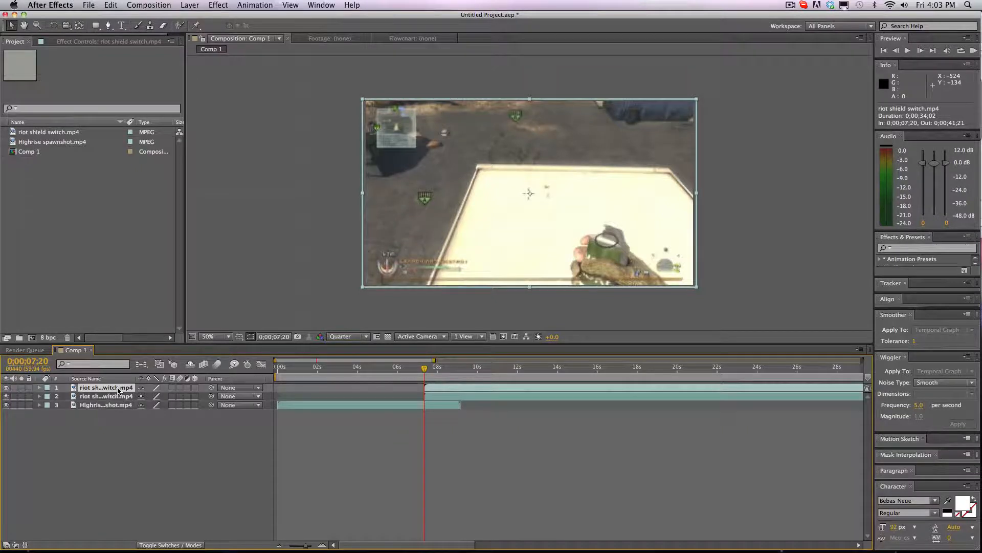
left_click(190, 5)
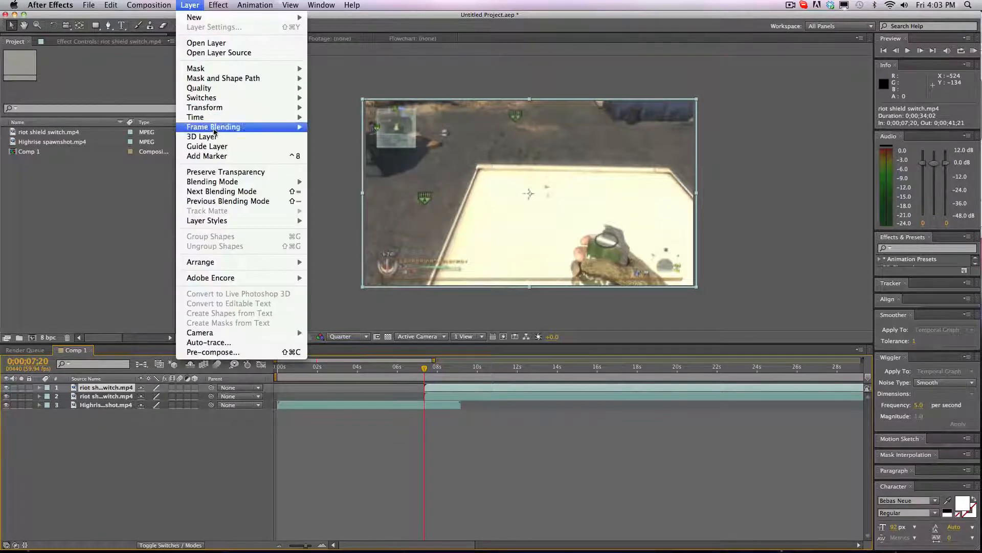
mouse_move(214, 119)
left_click(342, 146)
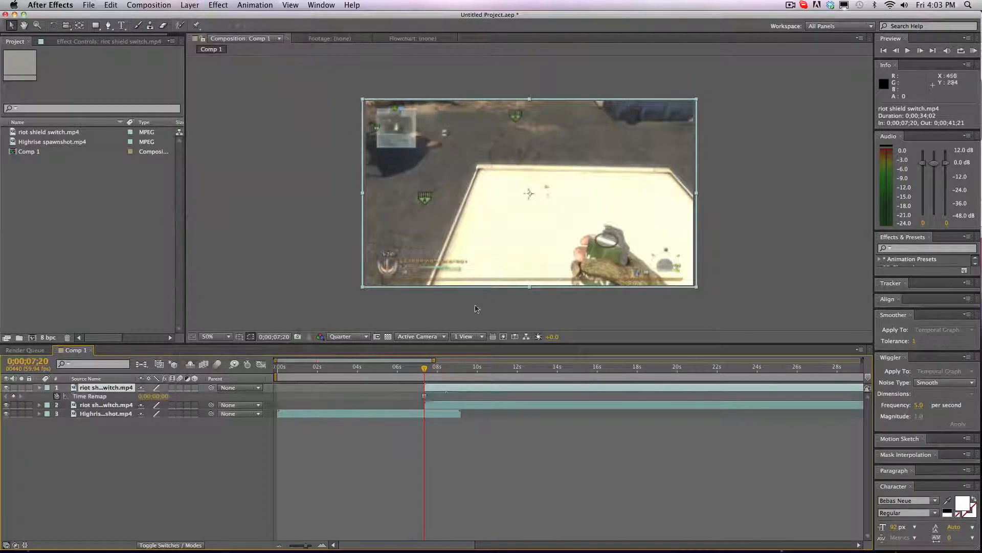
Trim the frozen riot shield layer to end at 0;00;07;48 and start the unfrozen copy at that time
left_click_drag(436, 407, 475, 404)
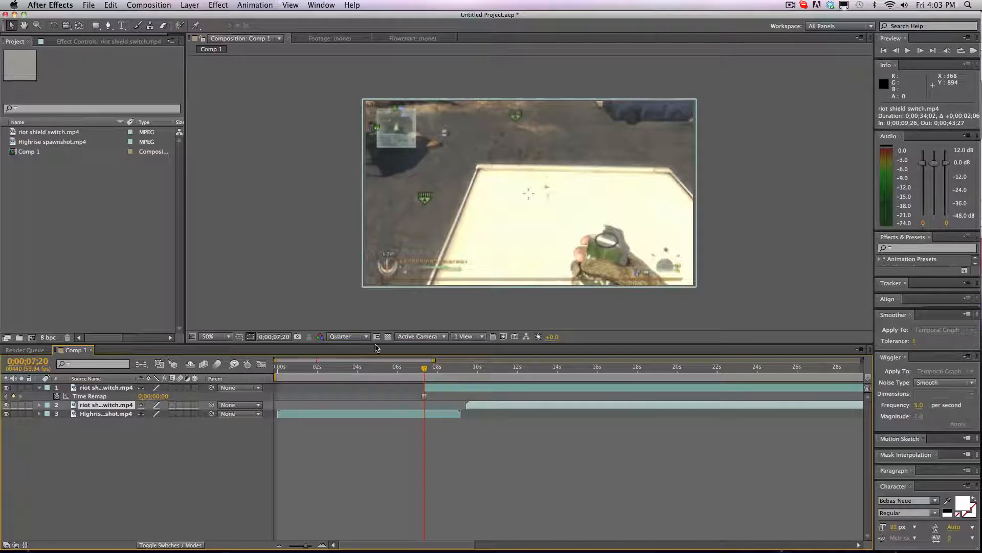
left_click_drag(277, 360, 329, 377)
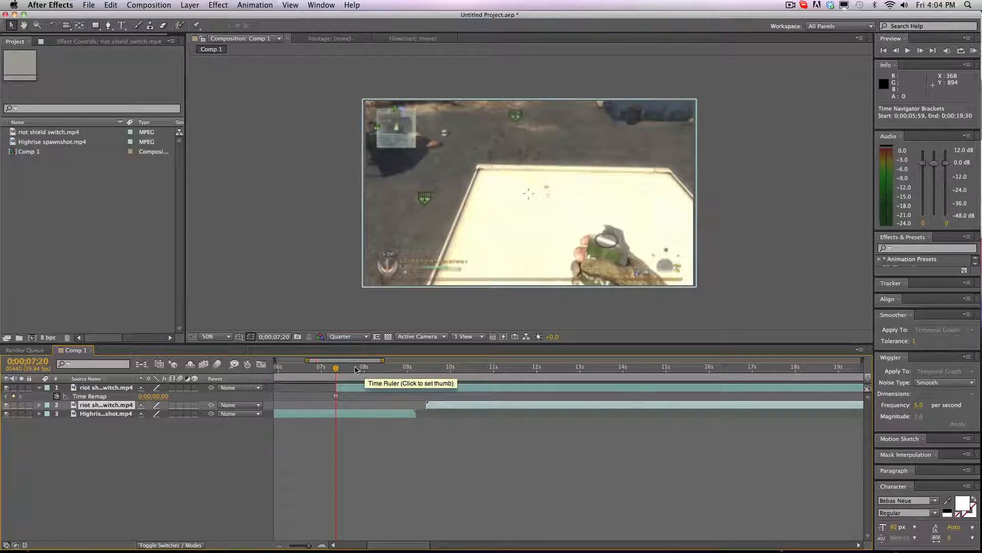
left_click(357, 370)
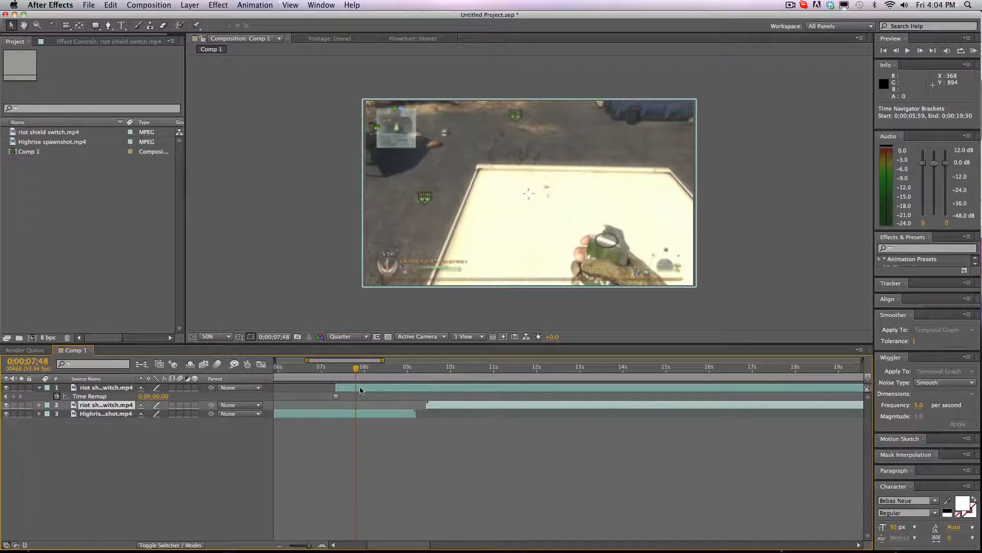
left_click(361, 390)
key("super+shift+d")
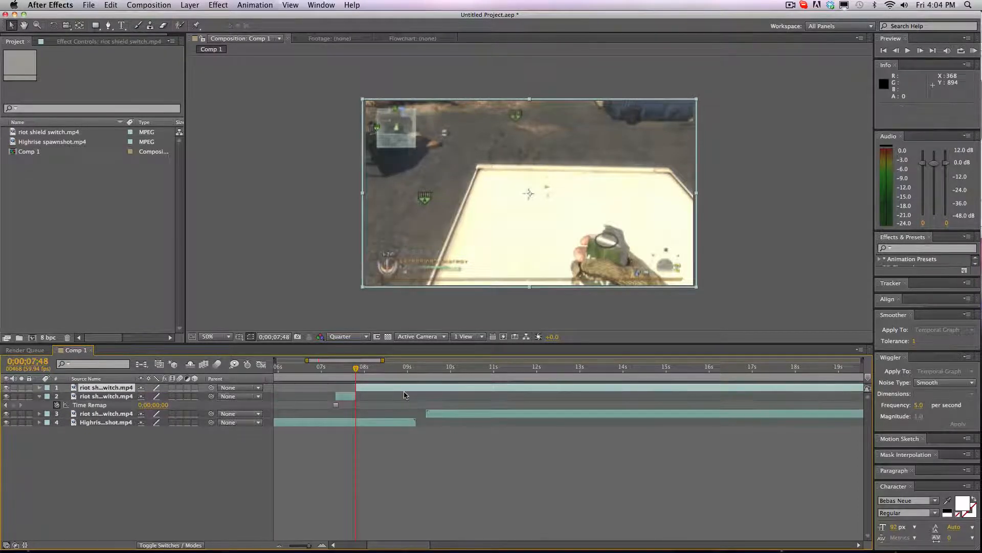
key("Delete")
left_click_drag(434, 407, 364, 408)
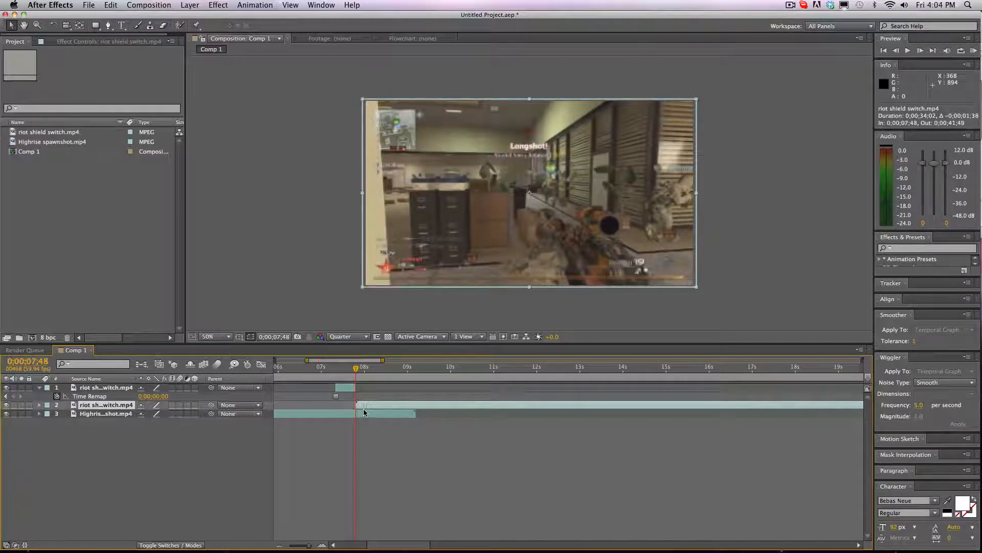
Split the Highrise spawnshot layer at 0;00;07;48 and delete the part after the split
left_click(363, 413)
key("super+shift+d")
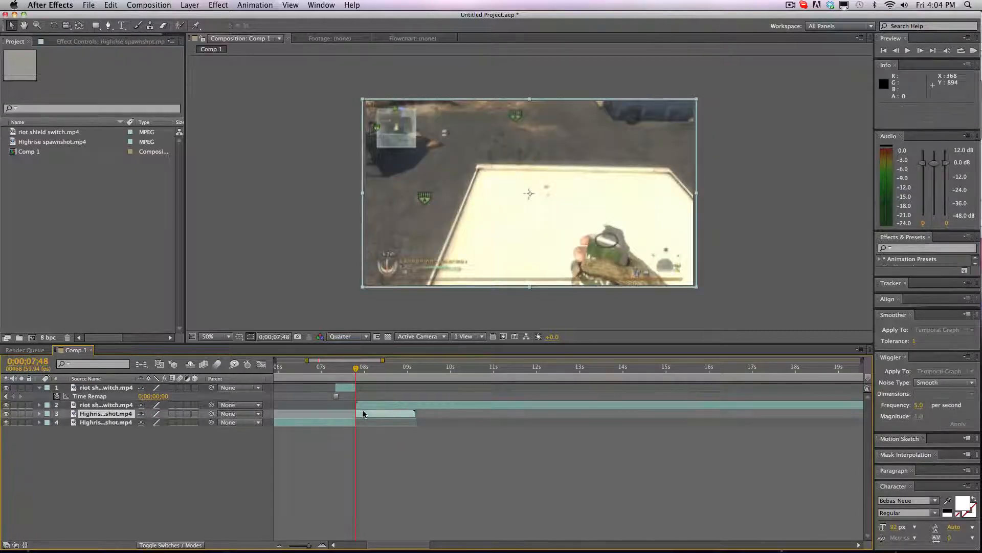
key("Delete")
At 0;00;07;20, draw a triangular Pen tool mask on the frozen layer, covering the lower-left half of the frame along the diagonal
left_click_drag(356, 370, 337, 371)
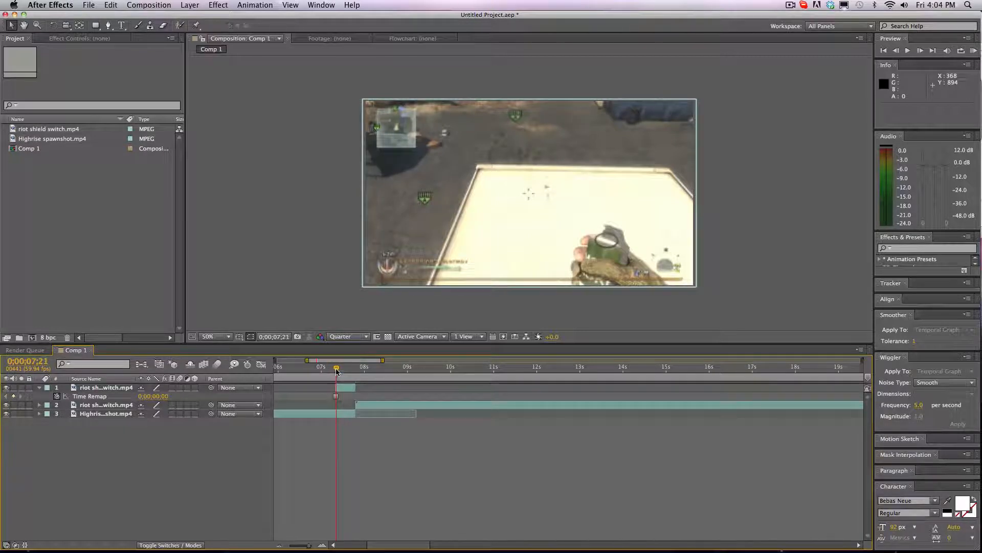
left_click(896, 51)
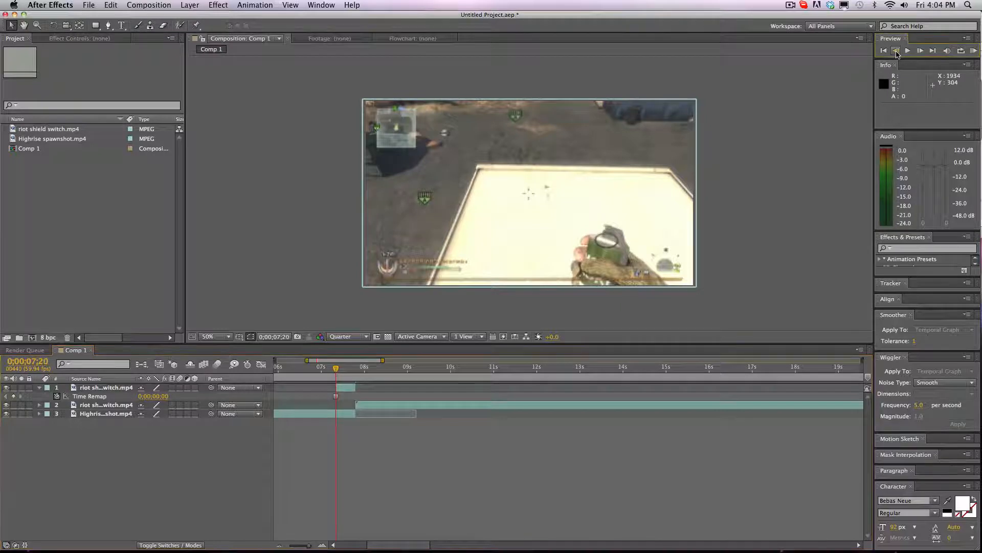
left_click(896, 50)
left_click(920, 51)
left_click(108, 25)
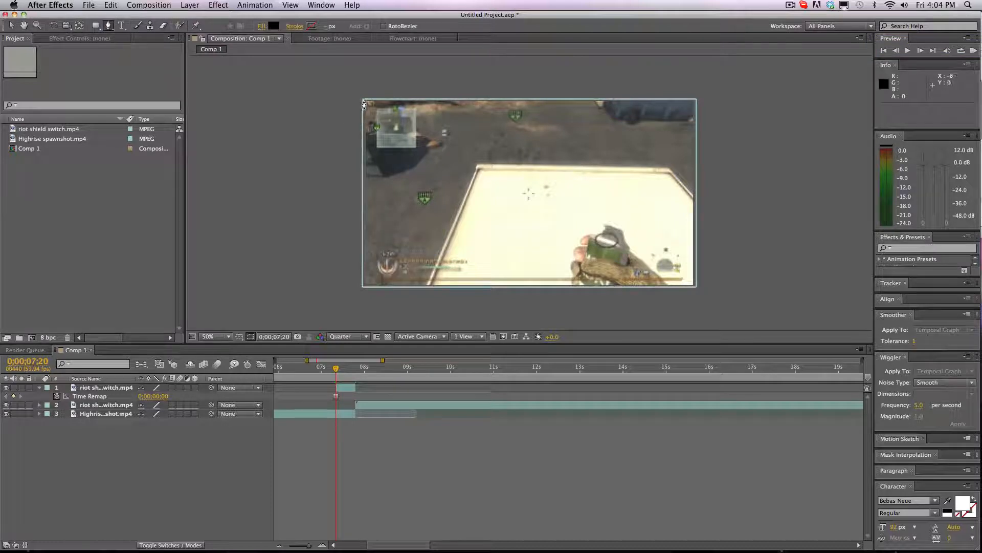
left_click(112, 388)
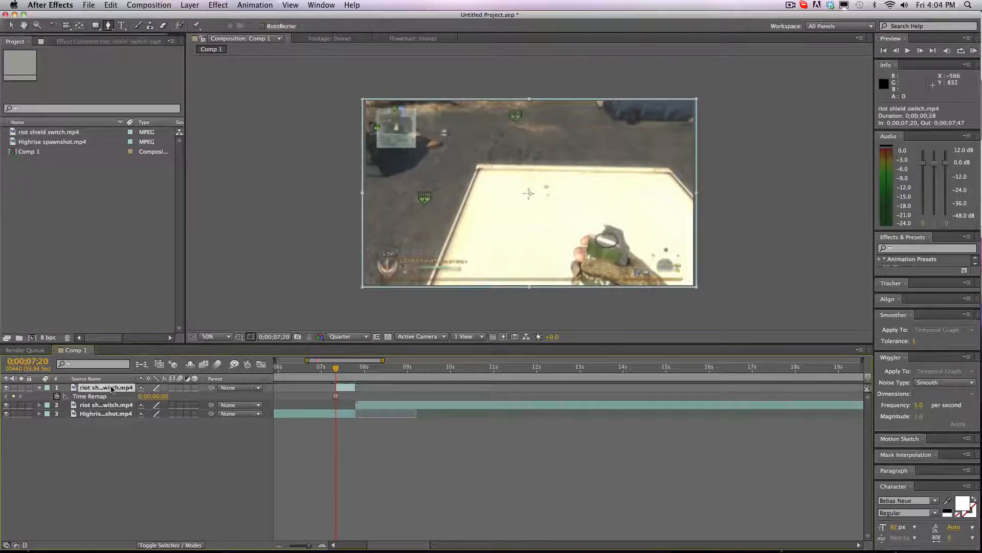
left_click(40, 389)
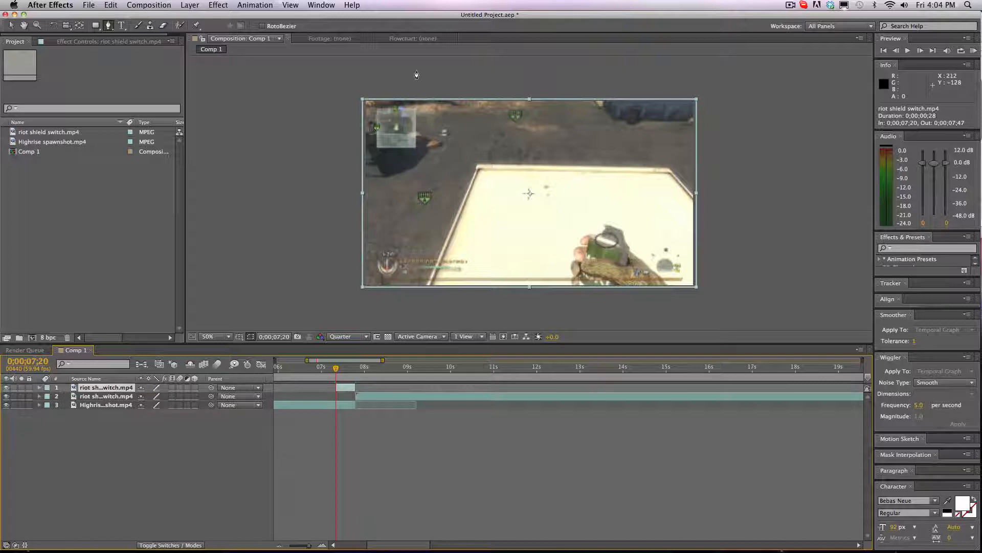
left_click(361, 97)
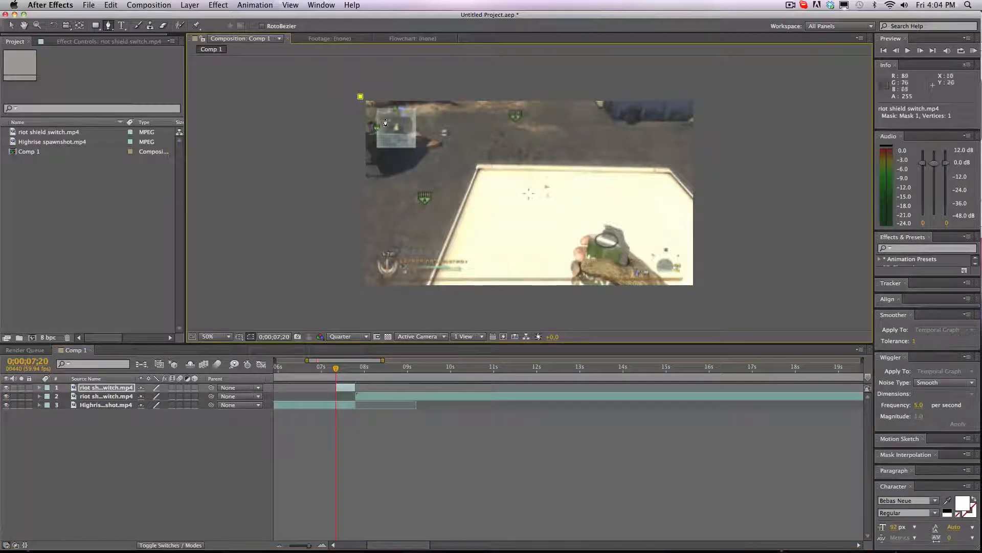
left_click(694, 285)
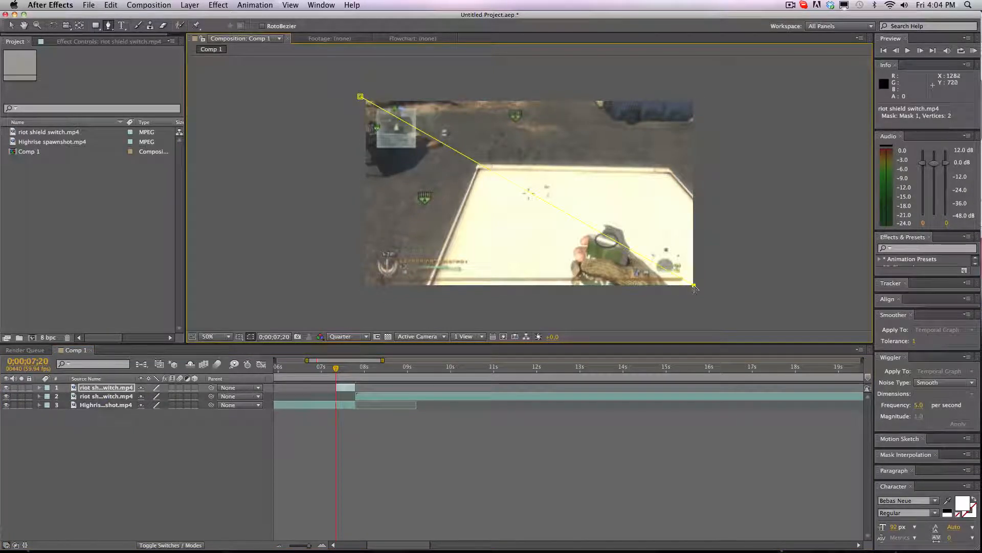
left_click(363, 291)
left_click(360, 96)
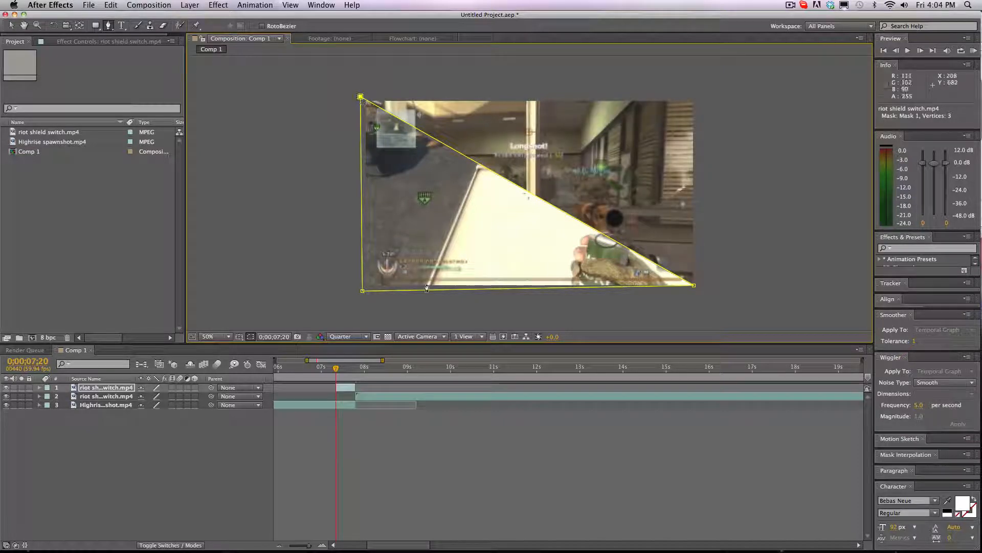
left_click(11, 25)
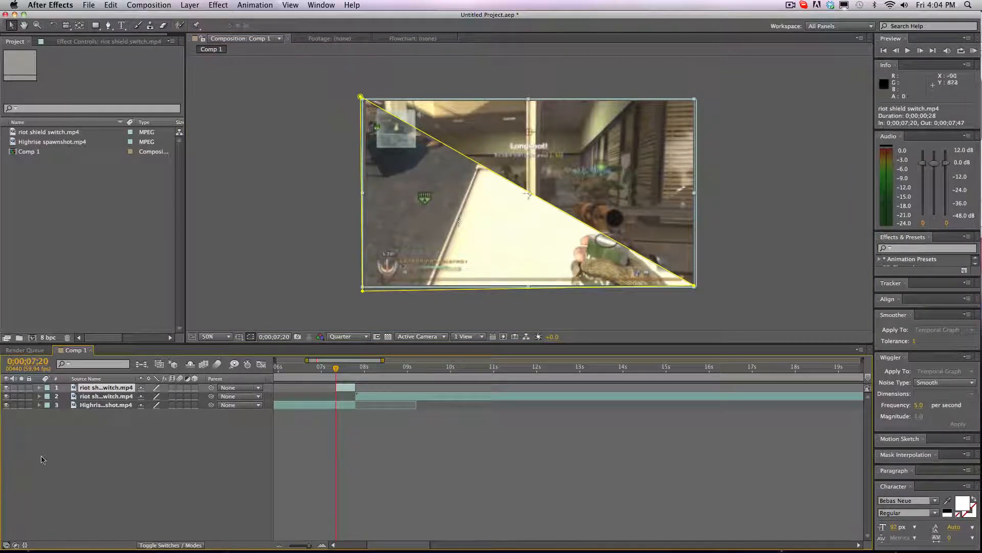
Duplicate the masked frozen layer and invert Mask 1 on the top copy
key("super+d")
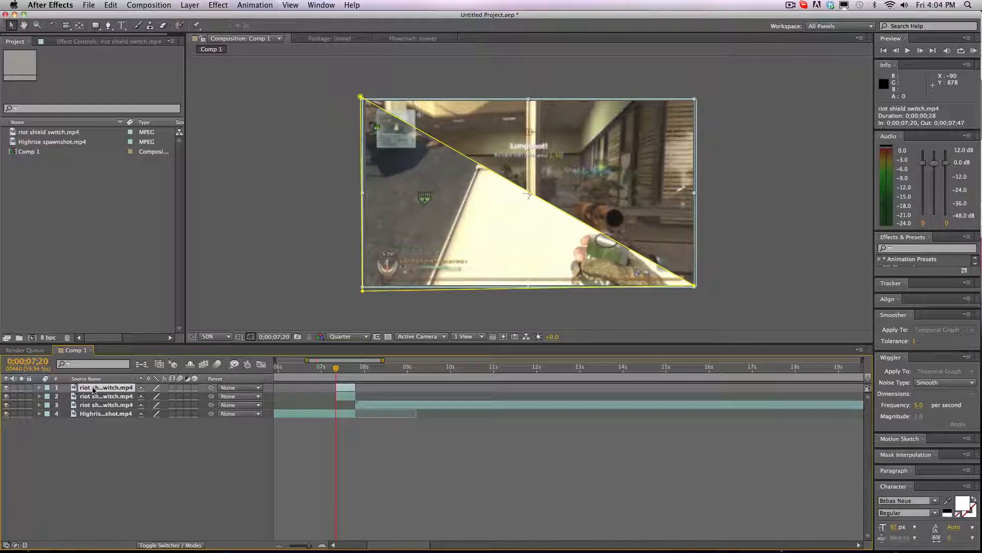
key("m")
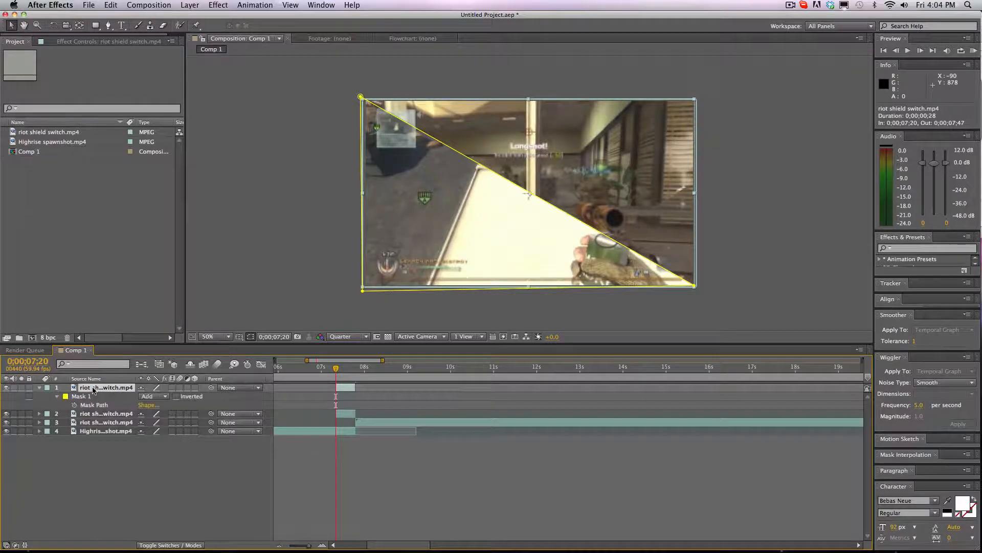
left_click(176, 396)
left_click(40, 389)
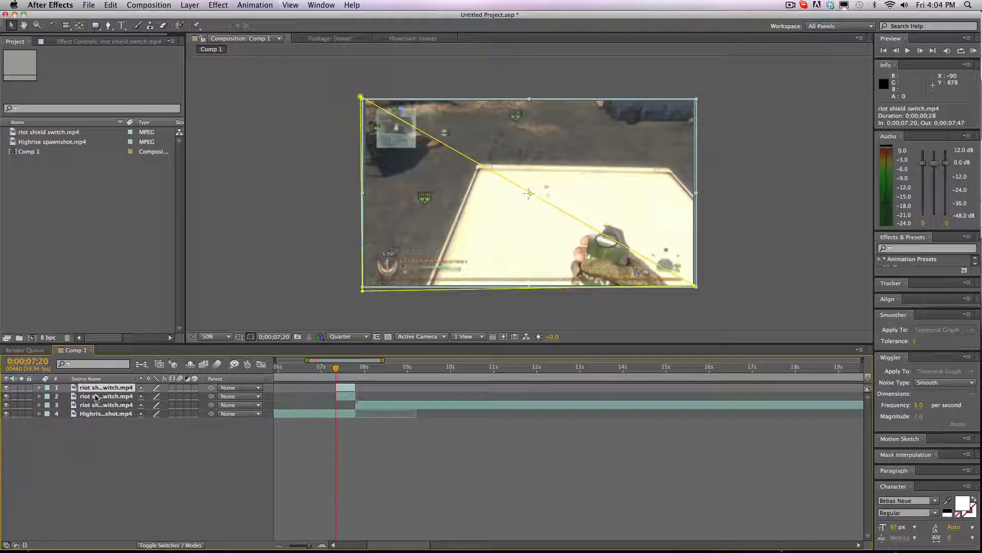
Add Position keyframes to both masked frozen layers at 0;00;07;20 and 0;00;07;47, and return to the first keyframe
left_click(95, 396, "shift")
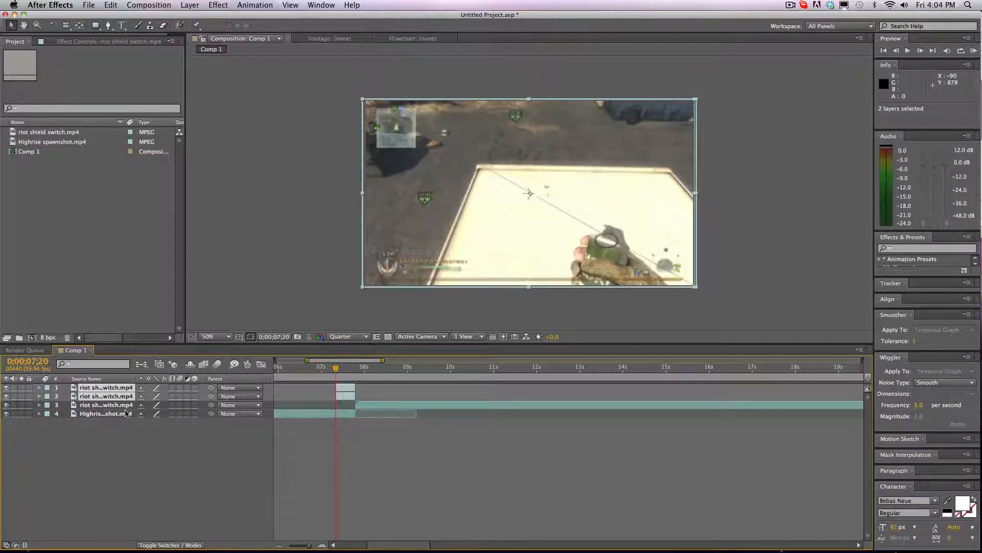
key("p")
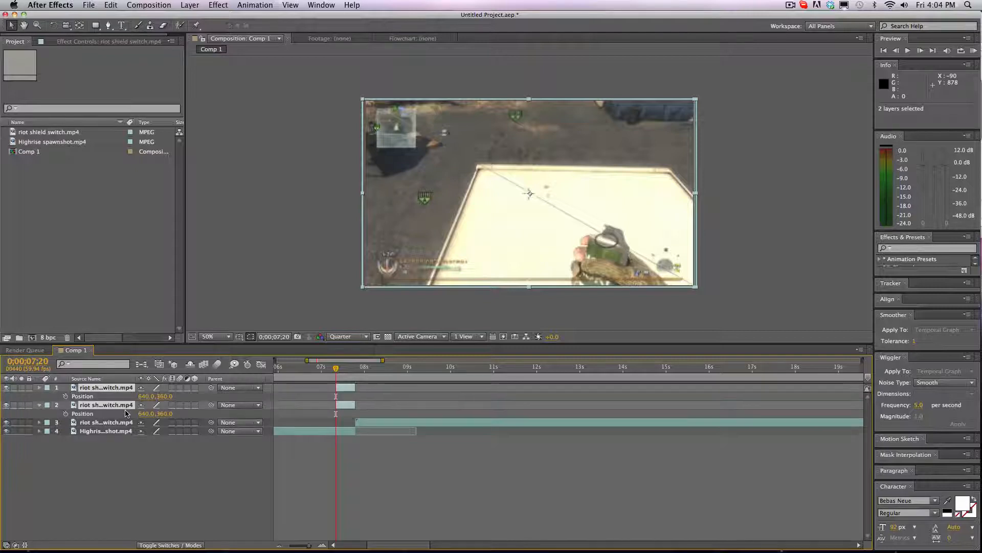
left_click(65, 396)
left_click_drag(344, 372, 356, 368)
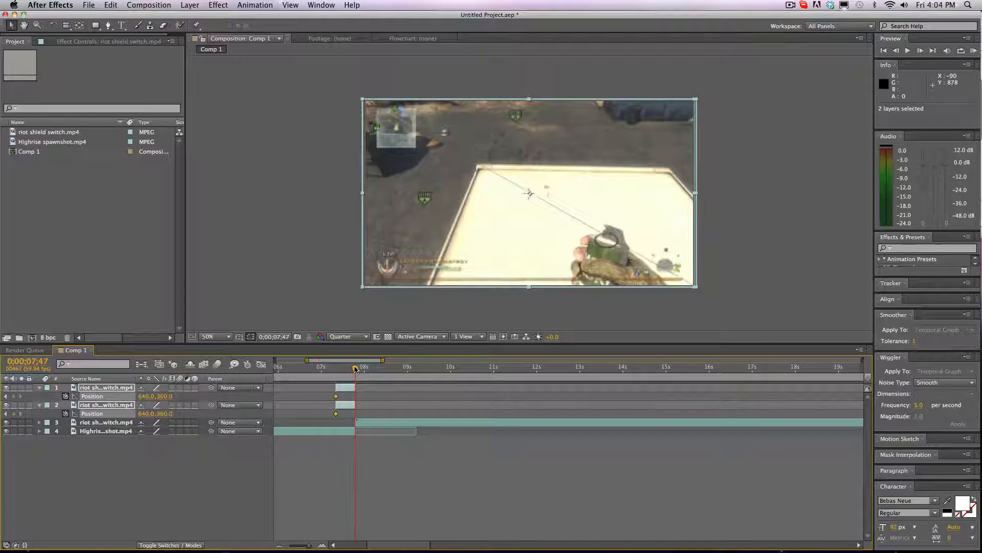
left_click(13, 396)
left_click(8, 422)
left_click(6, 396)
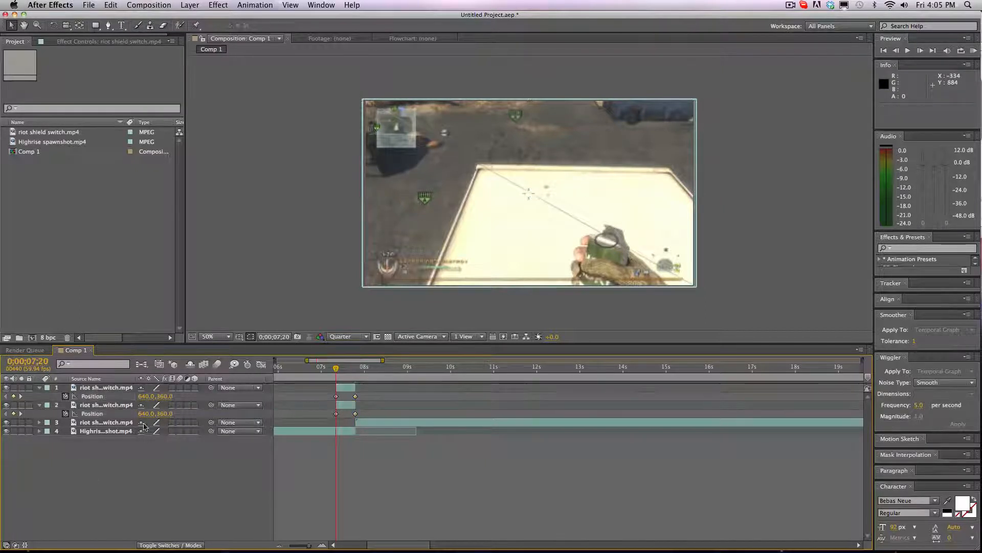
At 0;00;07;20, set Position to 1289, -15 for the top frozen copy and -25, 729 for the lower one
left_click_drag(161, 401, 273, 405)
left_click_drag(168, 398, 1, 399)
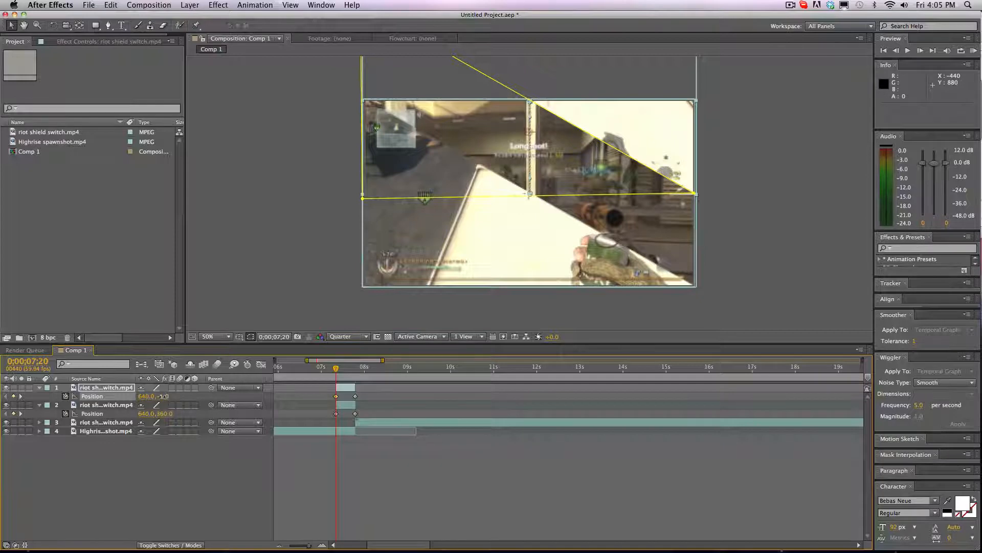
left_click_drag(165, 394, 457, 381)
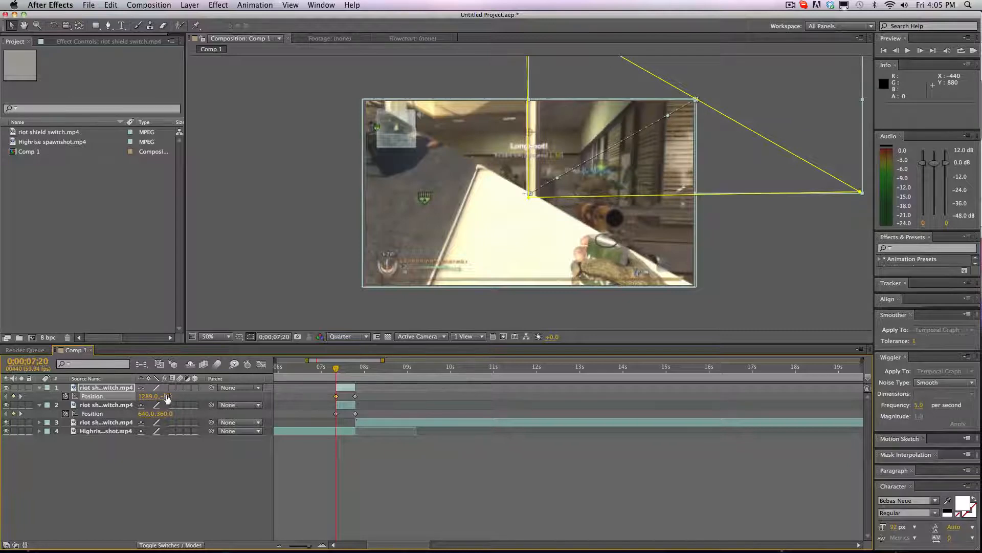
left_click_drag(167, 398, 134, 415)
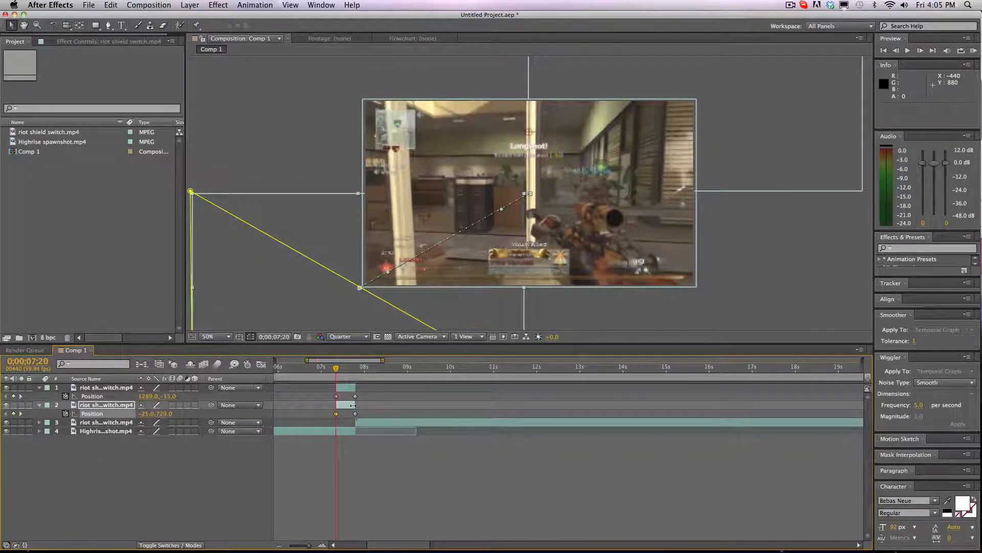
Set the work area start to 0;00;05;53 and run a RAM preview of the split-screen transition
left_click_drag(385, 547, 353, 546)
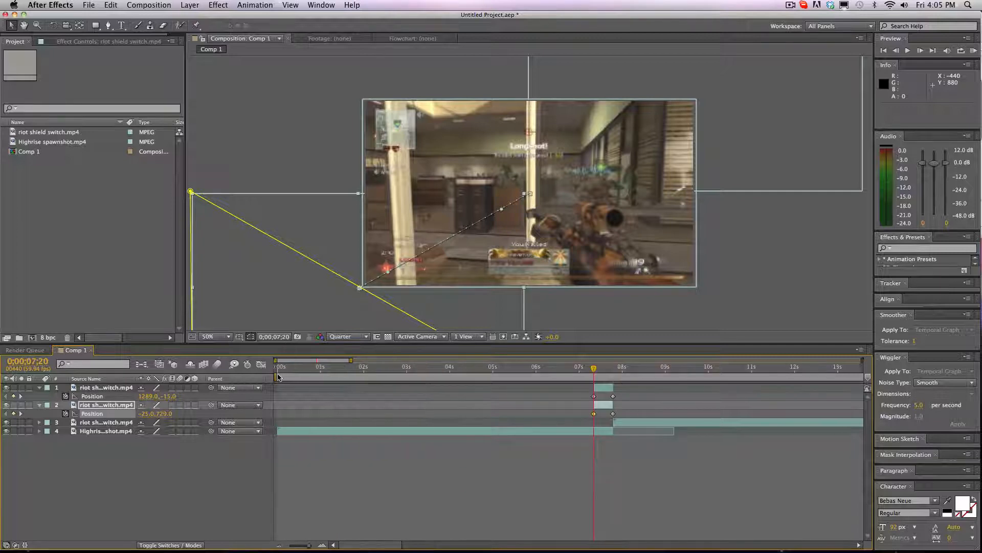
left_click_drag(278, 378, 530, 376)
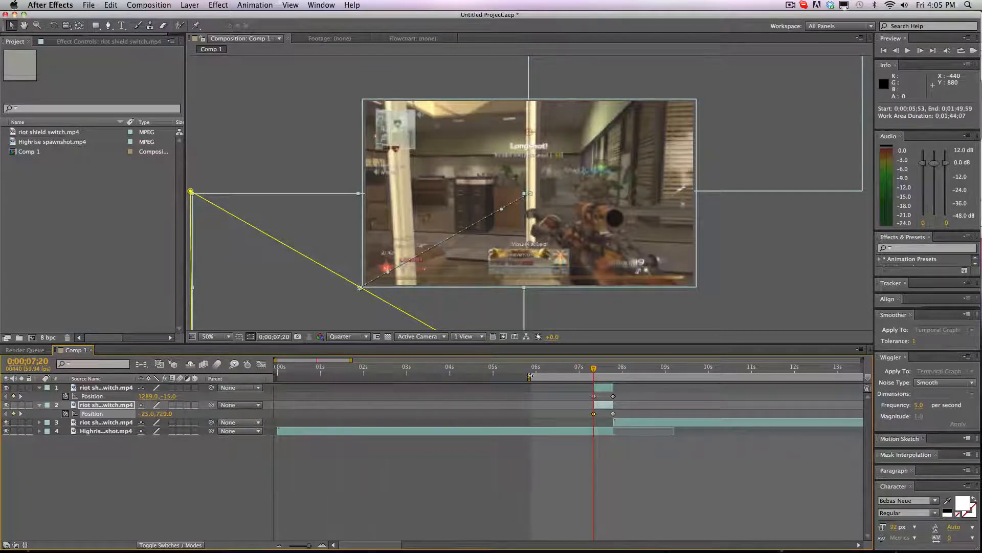
left_click(975, 51)
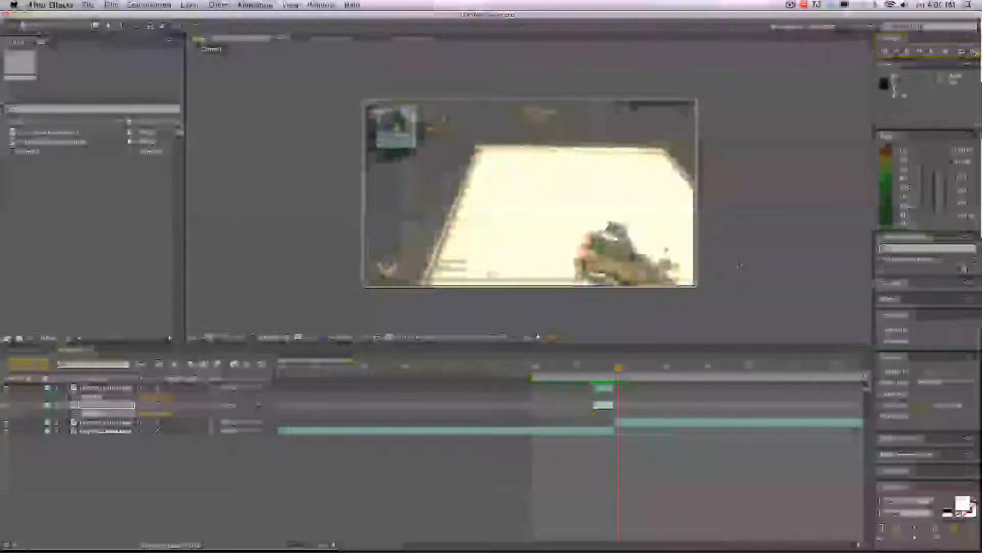
Check the frames around 0;00;07;48 with the unfrozen riot shield layer temporarily hidden, and show the layer again
left_click_drag(619, 367, 614, 368)
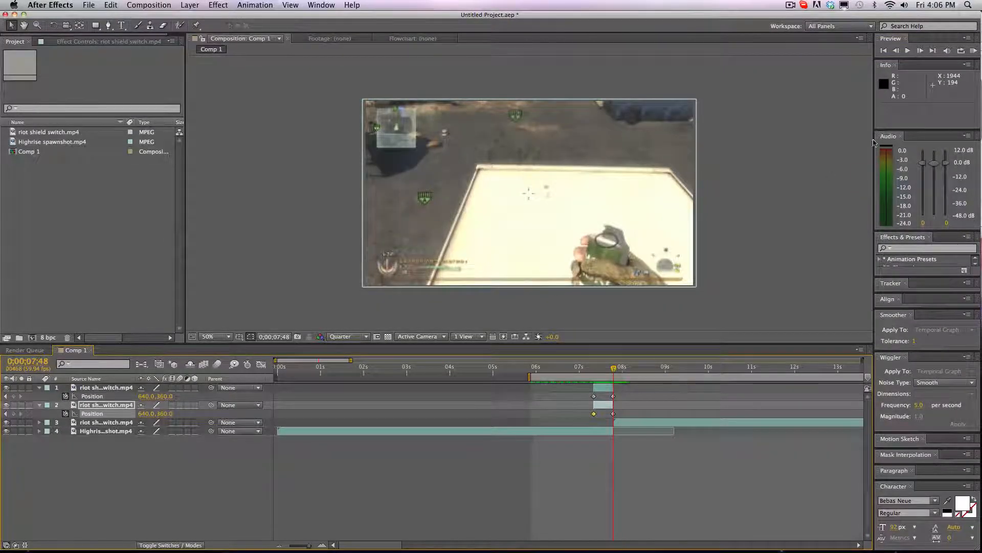
left_click(617, 424)
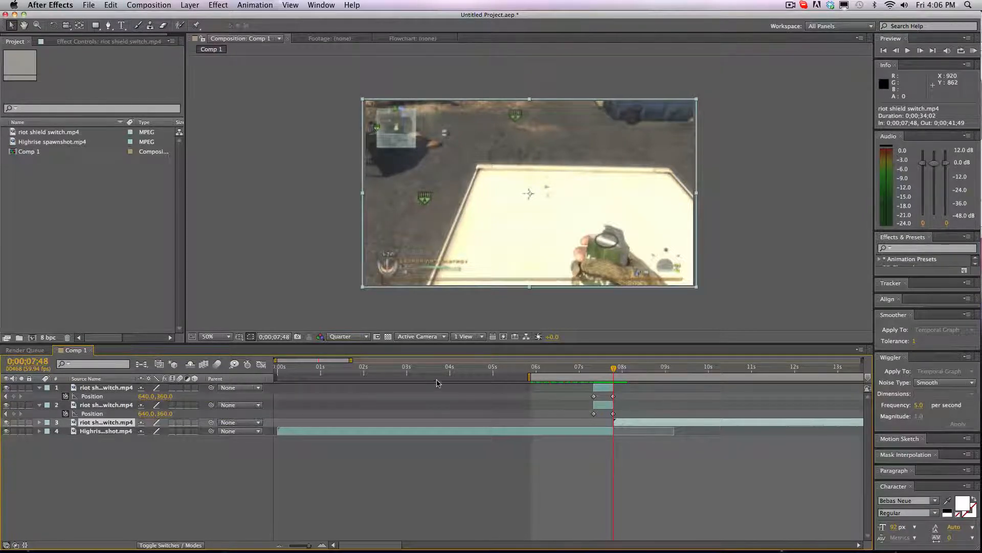
left_click(7, 422)
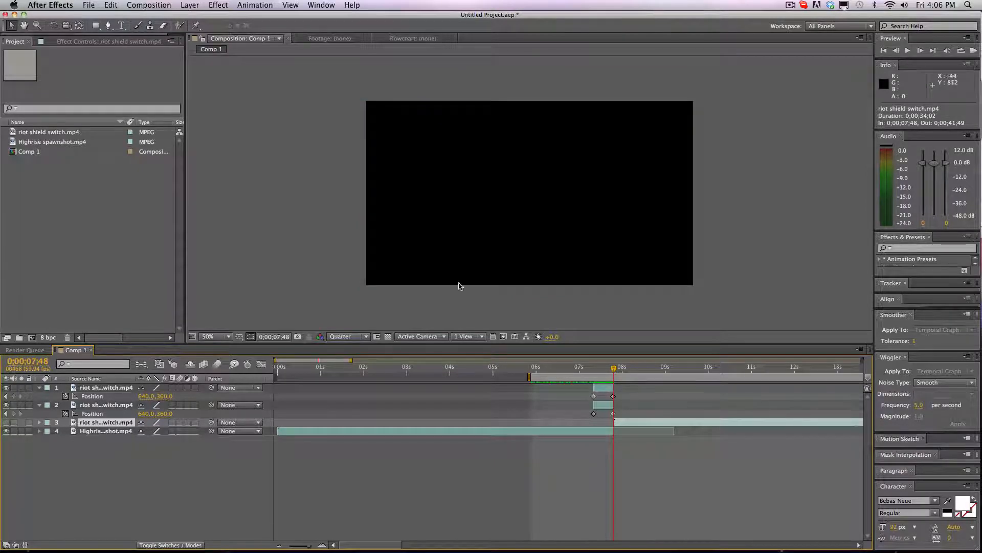
left_click(897, 53)
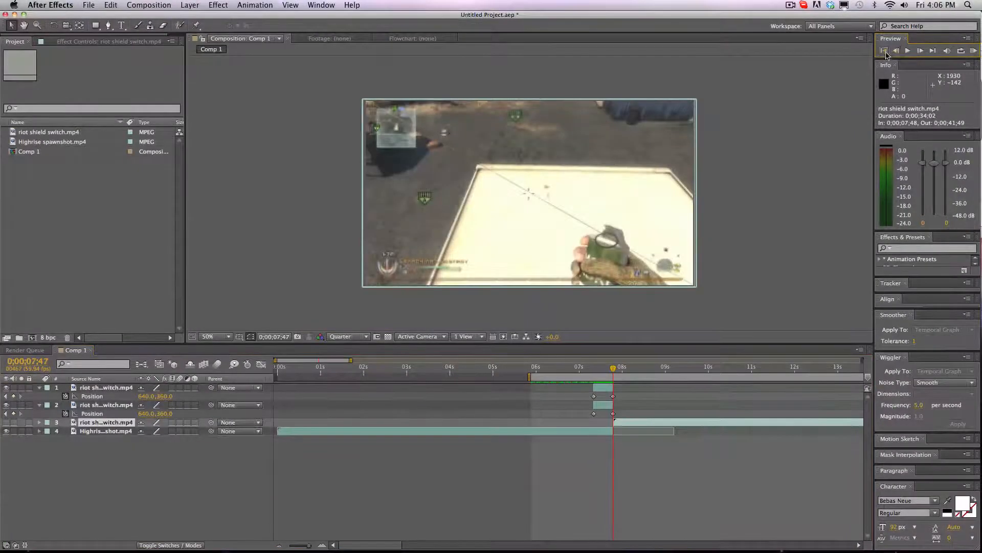
left_click(920, 52)
left_click(7, 423)
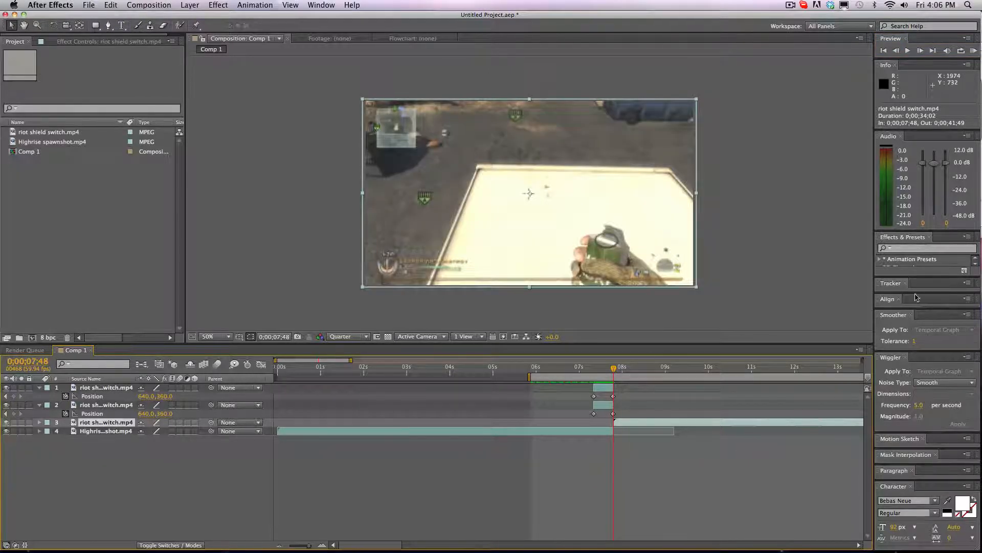
Add Position keyframes to the unfrozen riot shield layer at 0;00;07;48 and 0;00;08;18
key("p")
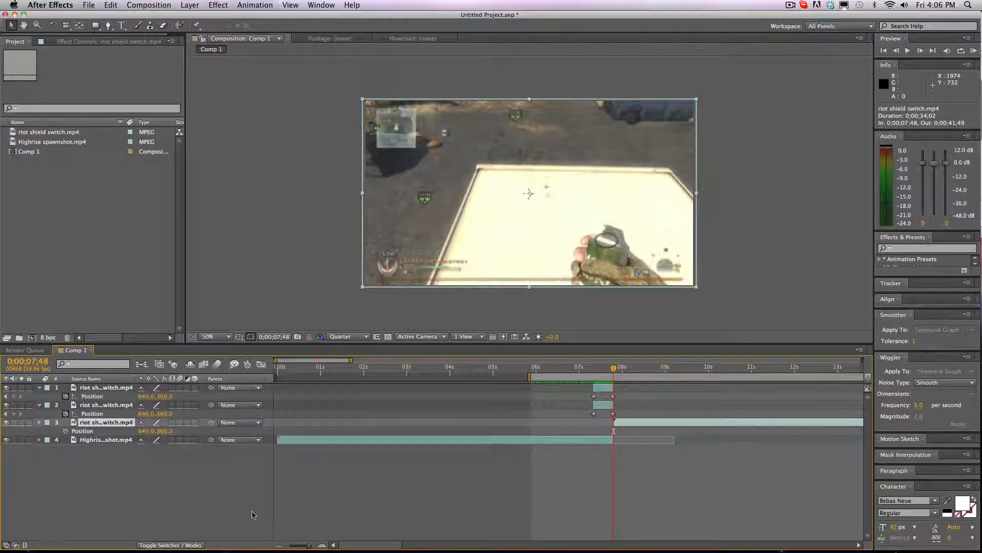
left_click(65, 431)
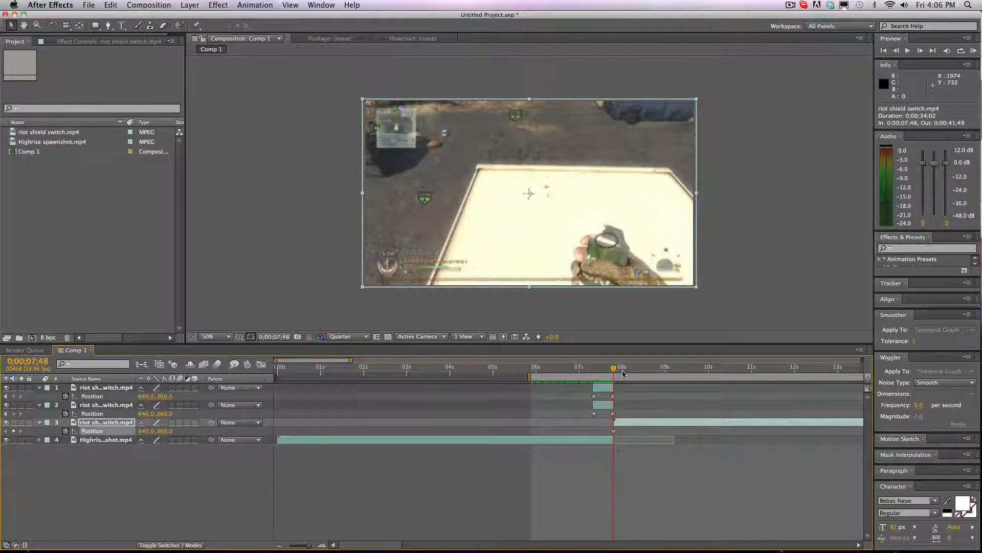
left_click_drag(618, 370, 639, 369)
left_click(14, 431)
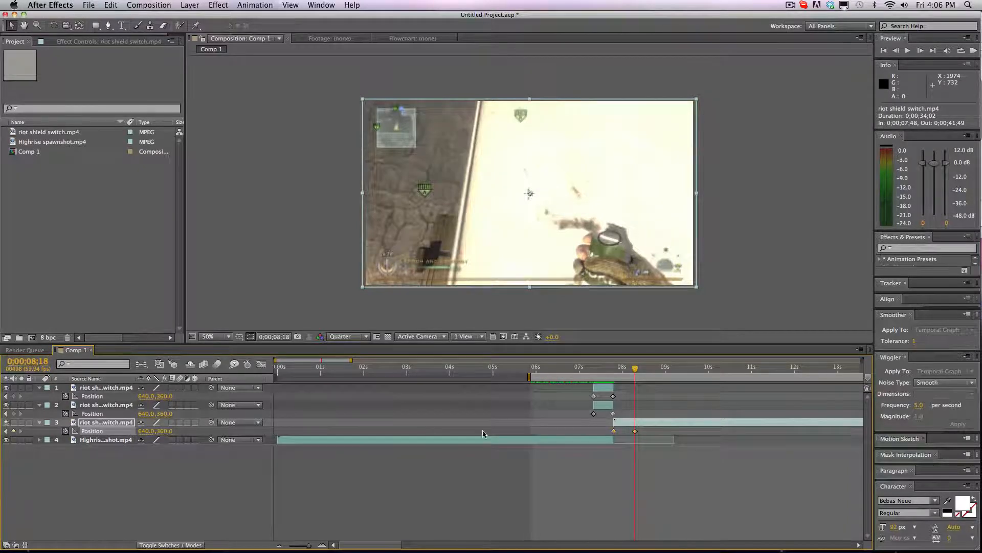
Apply the Wiggler to the unfrozen layer's two Position keyframes with Jagged noise, frequency 35 and magnitude 30
left_click(613, 430, "shift")
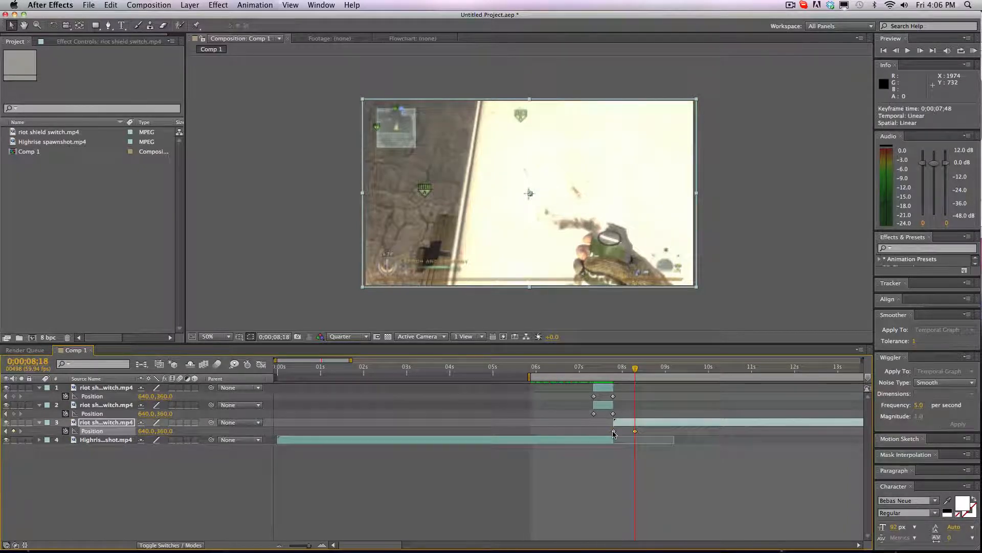
left_click(919, 405)
type("35")
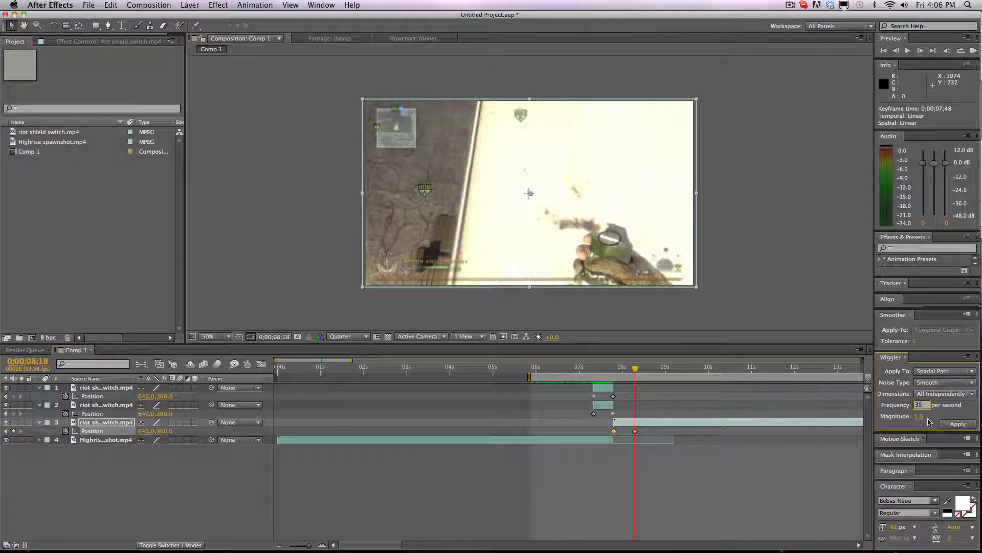
left_click(917, 416)
type("30")
left_click(945, 382)
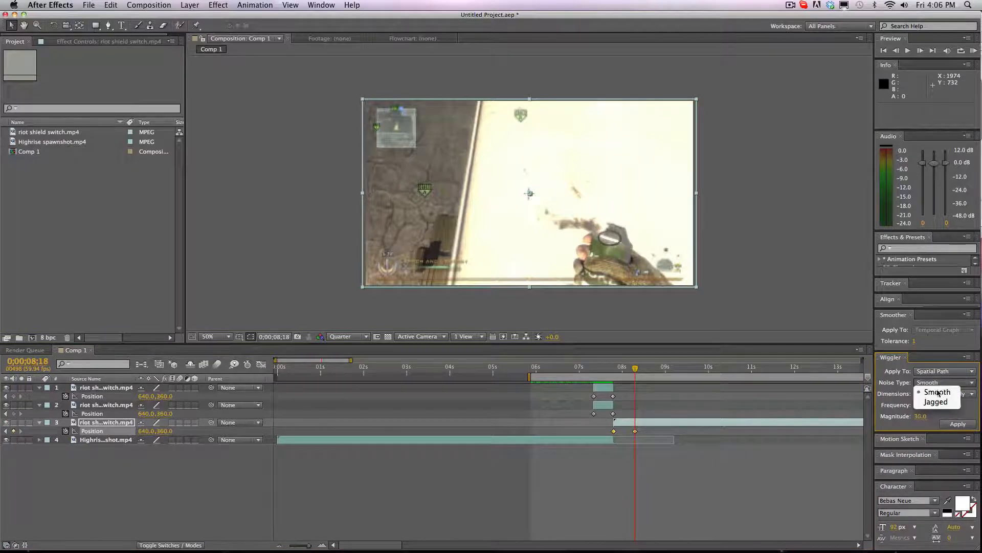
left_click(938, 393)
left_click(957, 424)
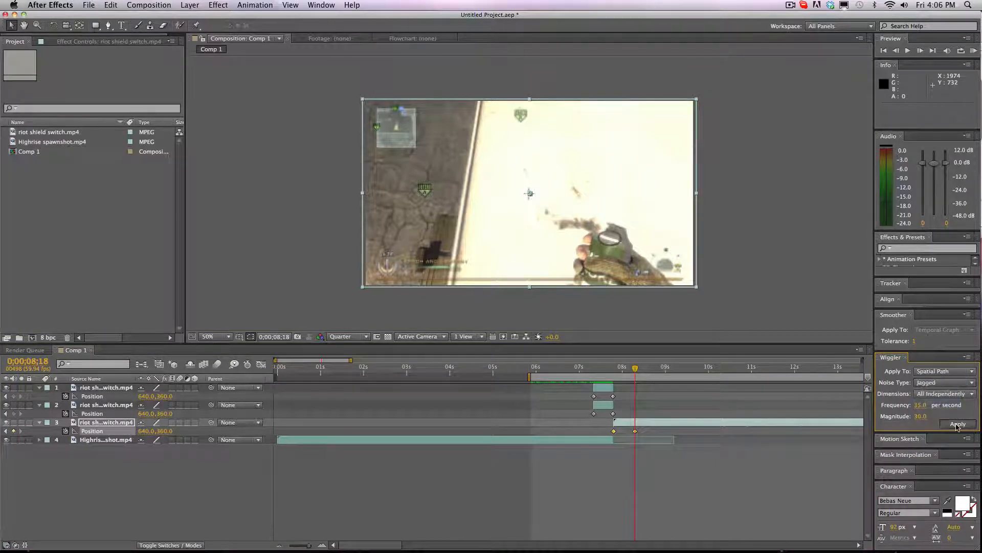
Add a Scale keyframe of 115% to the unfrozen riot shield layer at 0;00;07;48
left_click(613, 369)
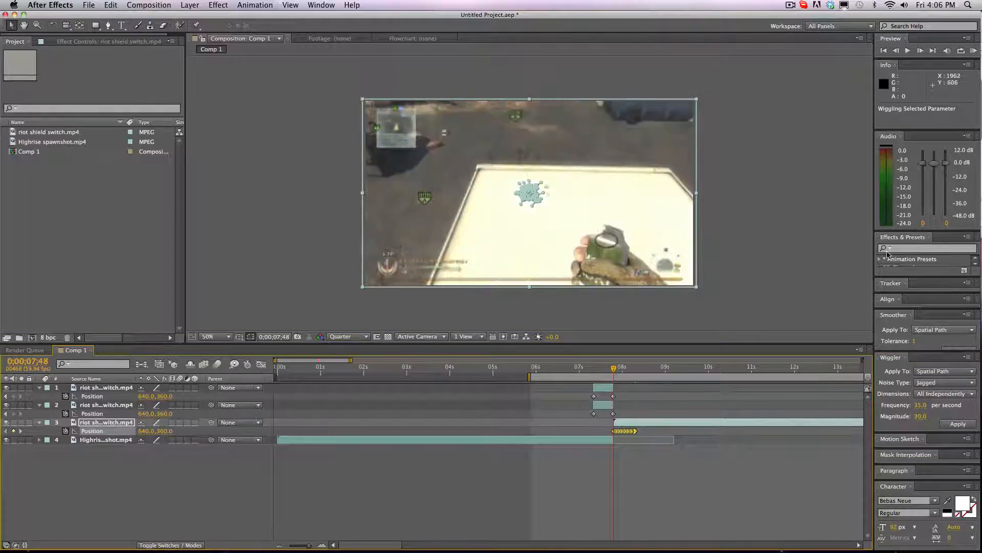
left_click(915, 249)
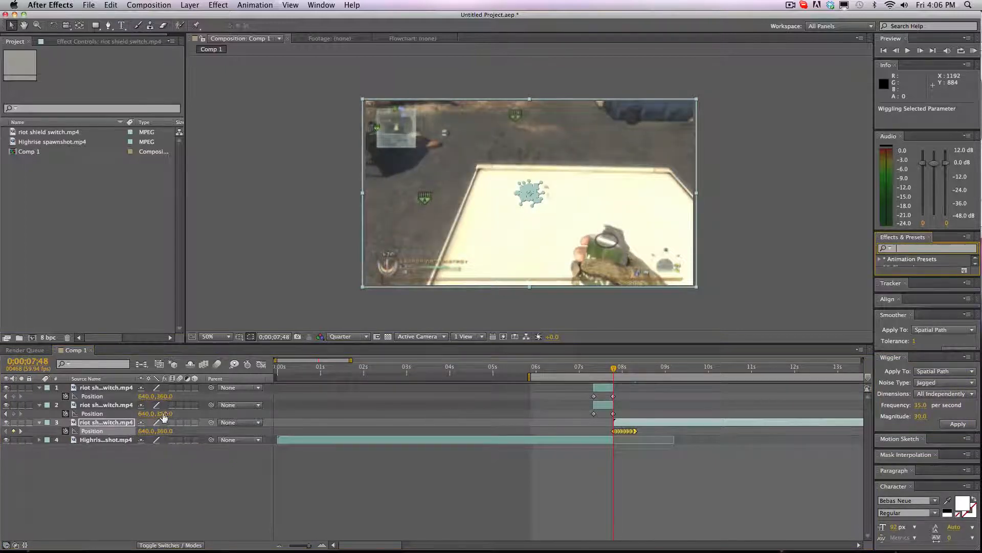
left_click(105, 422)
key("s")
left_click(65, 431)
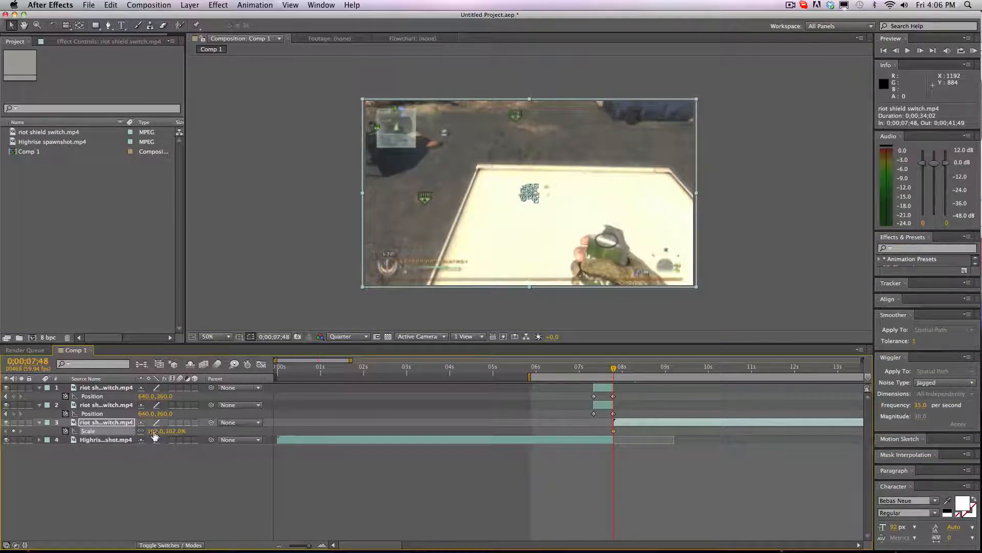
left_click_drag(154, 430, 163, 433)
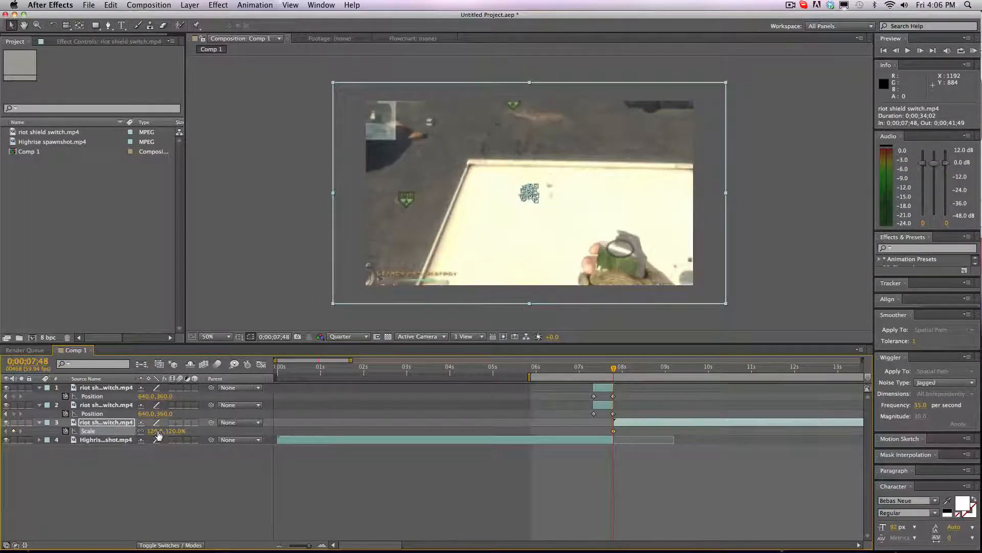
left_click(157, 432)
type("115")
key("Return")
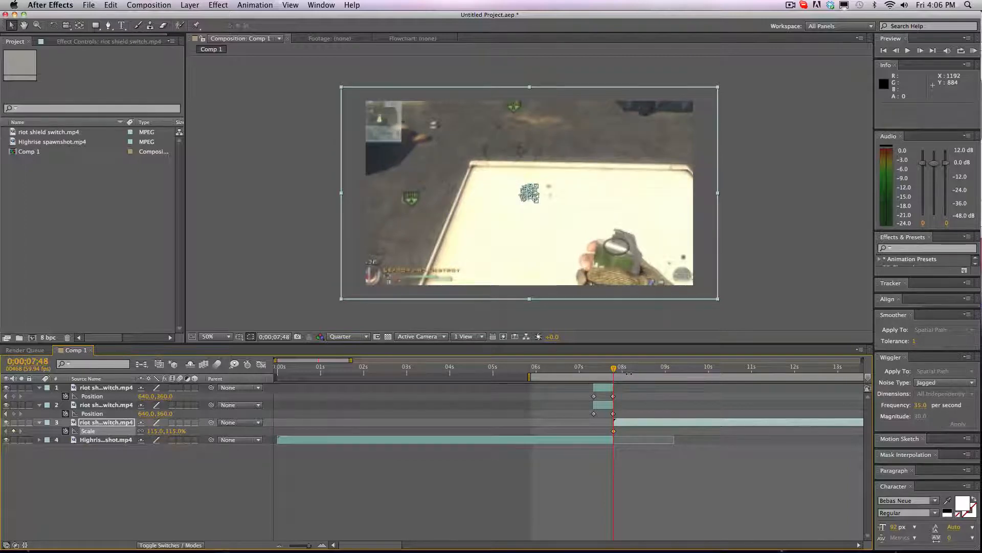
Add a second Scale keyframe of 102% to the unfrozen riot shield layer at 0;00;08;58
left_click_drag(618, 368, 668, 368)
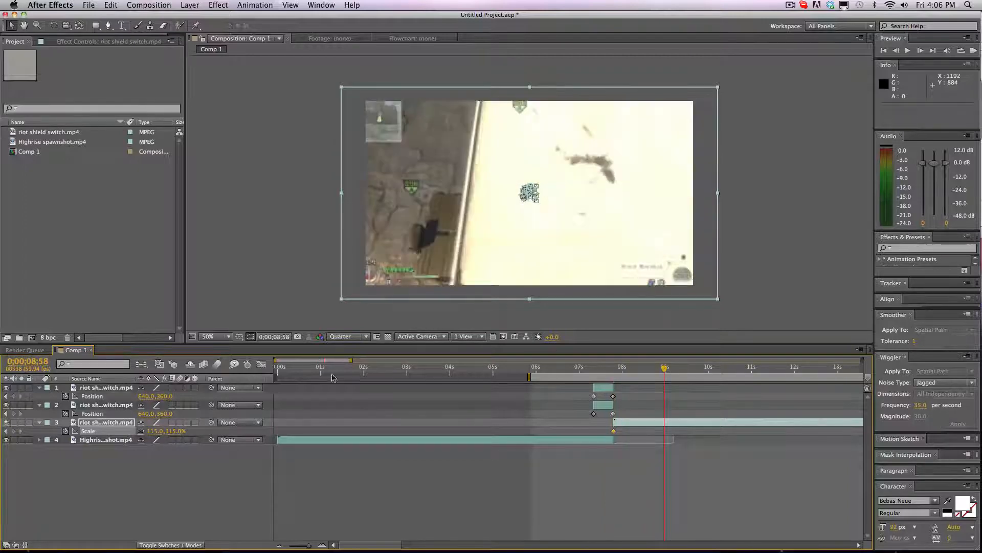
left_click(155, 431)
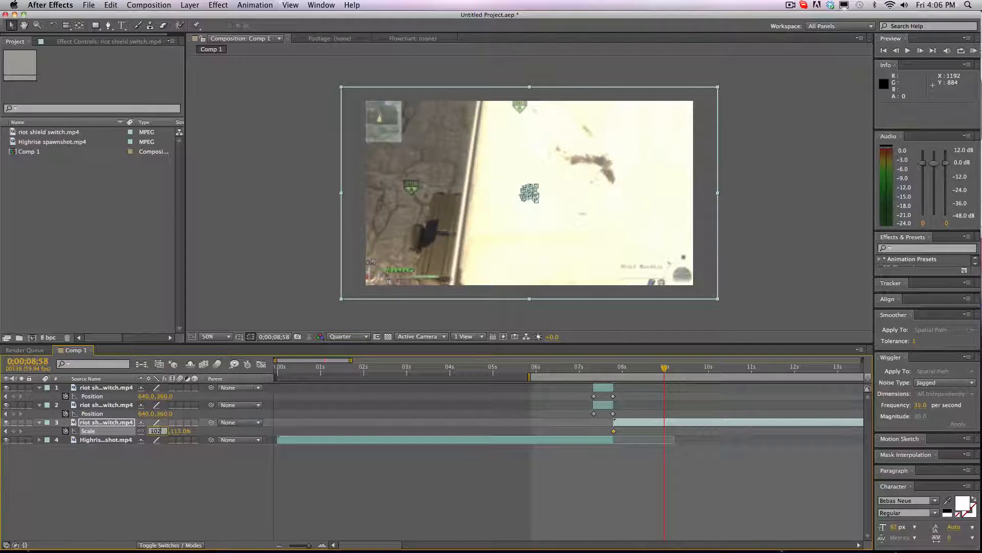
type("102")
key("Return")
Change the unfrozen layer's first Scale keyframe, at 0;00;07;48, to 110%
left_click(6, 431)
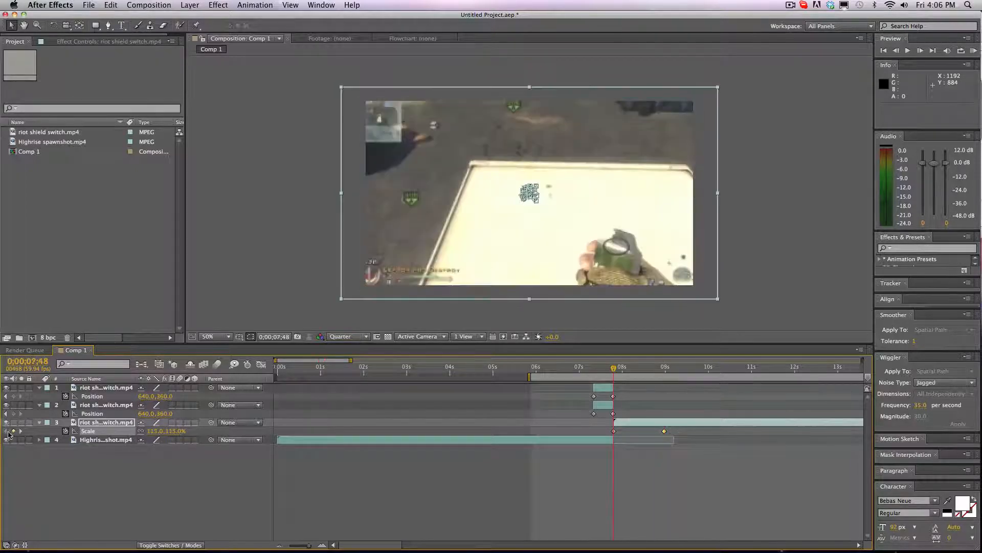
left_click(930, 249)
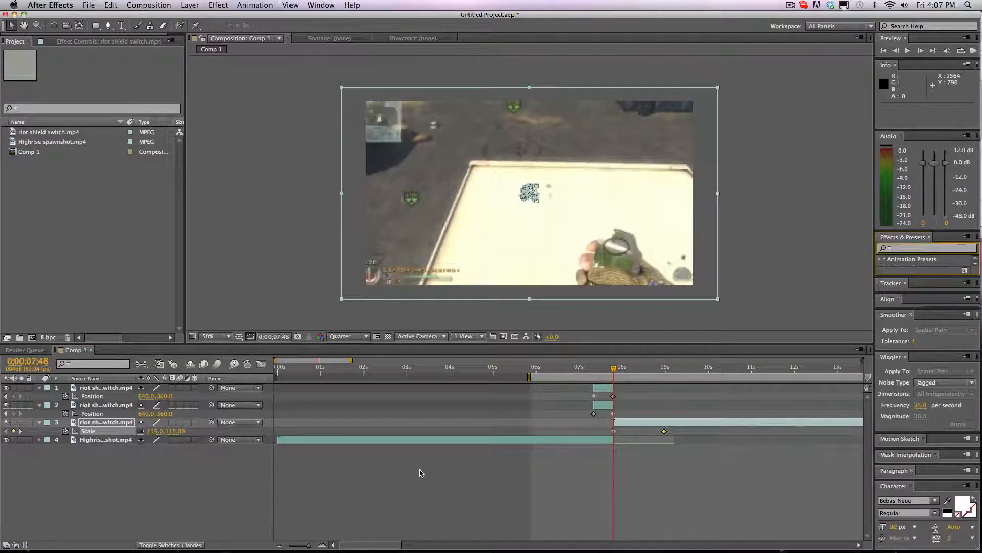
left_click(153, 431)
type("110")
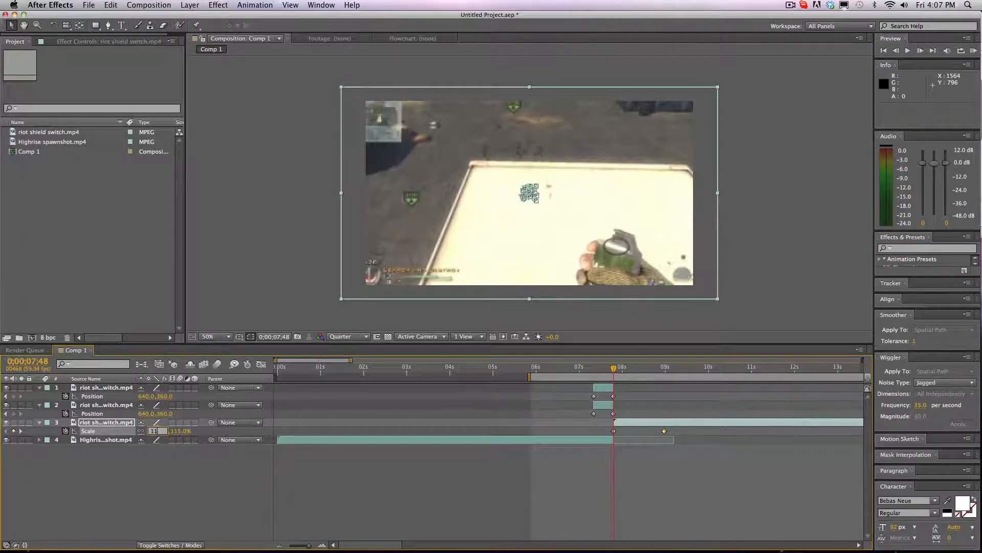
key("Return")
Search the effects for "twitch" and apply Twitch to the unfrozen riot shield layer
left_click(915, 249)
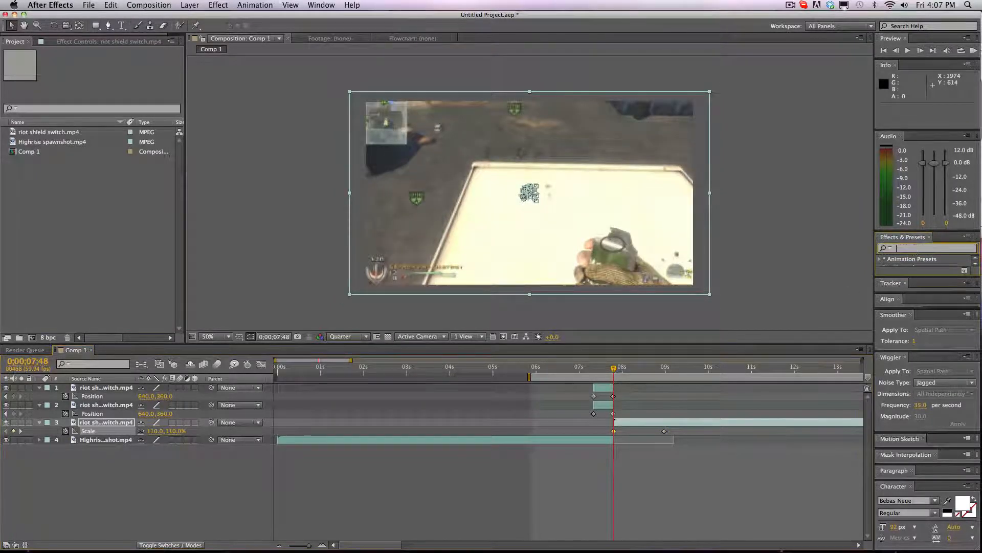
type("twitch")
scroll(923, 265, "down", 3)
left_click_drag(923, 265, 620, 424)
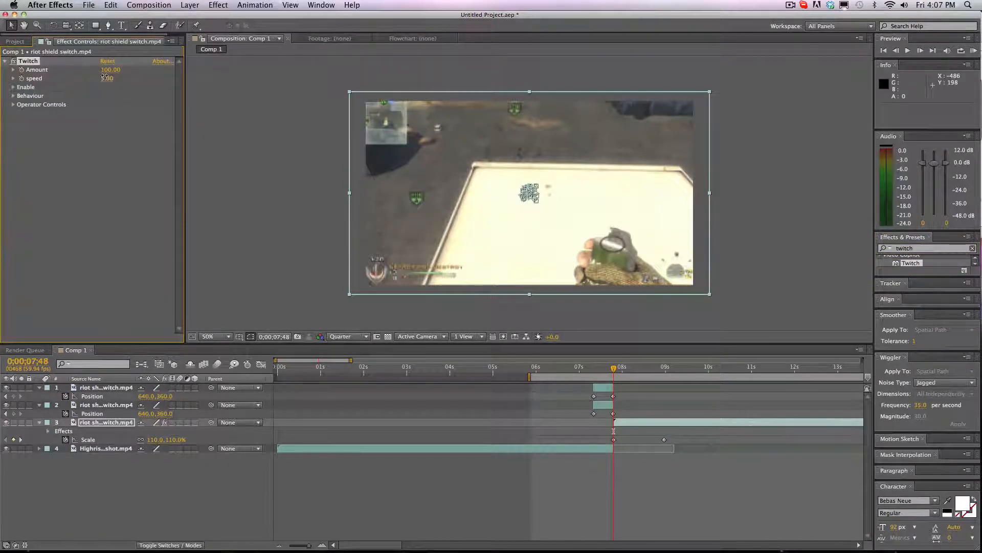
Set the Twitch effect's speed to 10 and its amount to 70
left_click(106, 78)
type("10")
key("Return")
left_click(108, 70)
type("70")
key("Return")
Enable the Scale and Slide operators of the Twitch effect
left_click(14, 87)
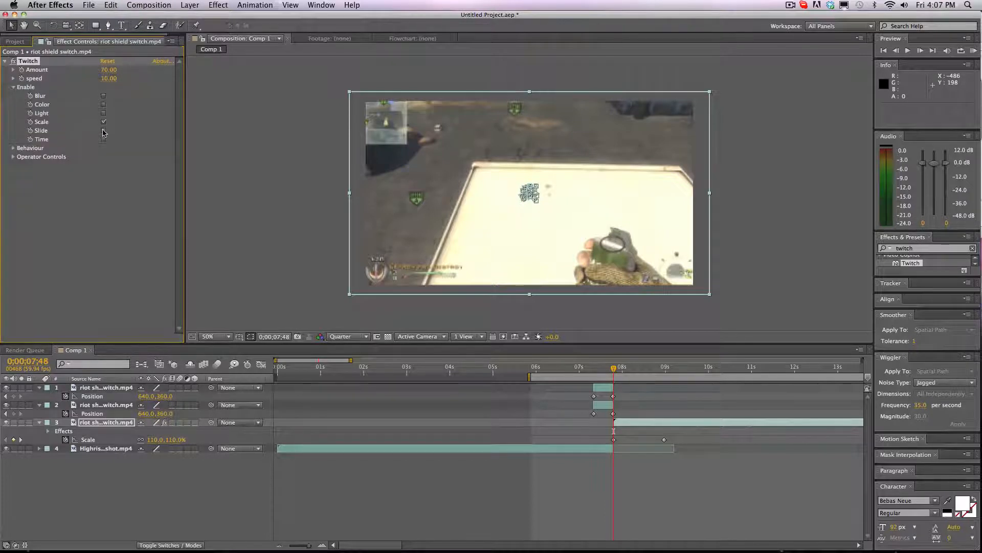
left_click(102, 131)
left_click(14, 87)
Set the Twitch effect's Slide Amount to 10 and its Slide RGB Split to 20
left_click(13, 105)
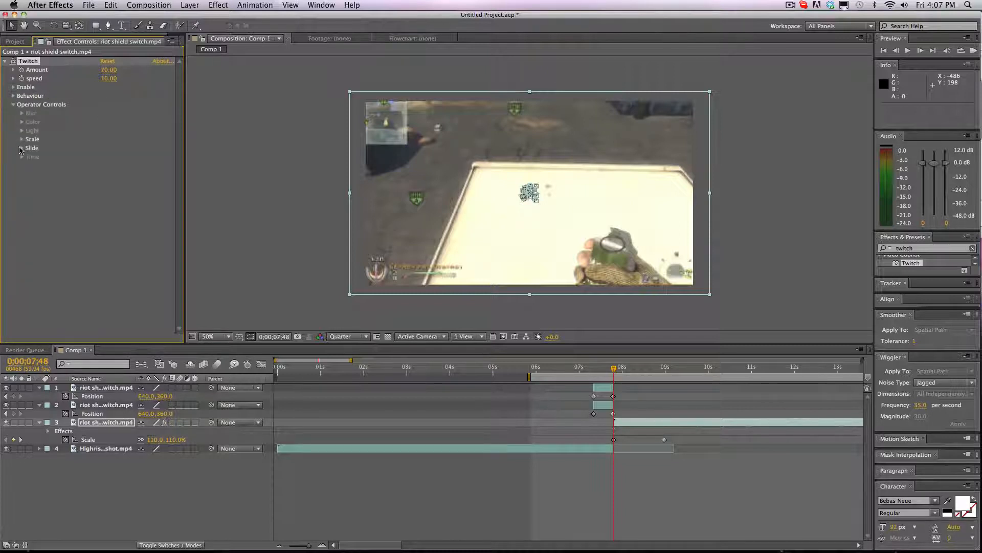
left_click(21, 149)
left_click(105, 157)
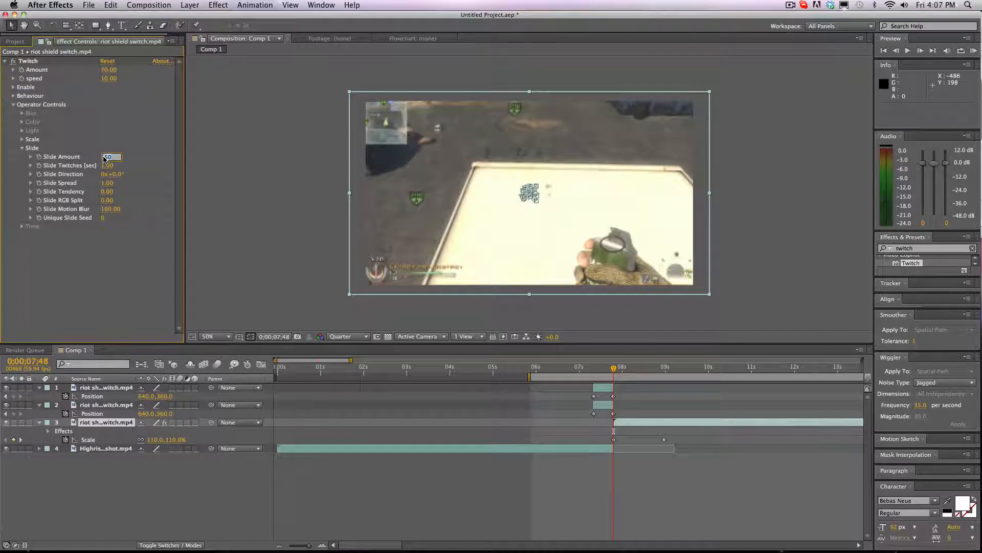
type("10")
key("Return")
left_click(110, 201)
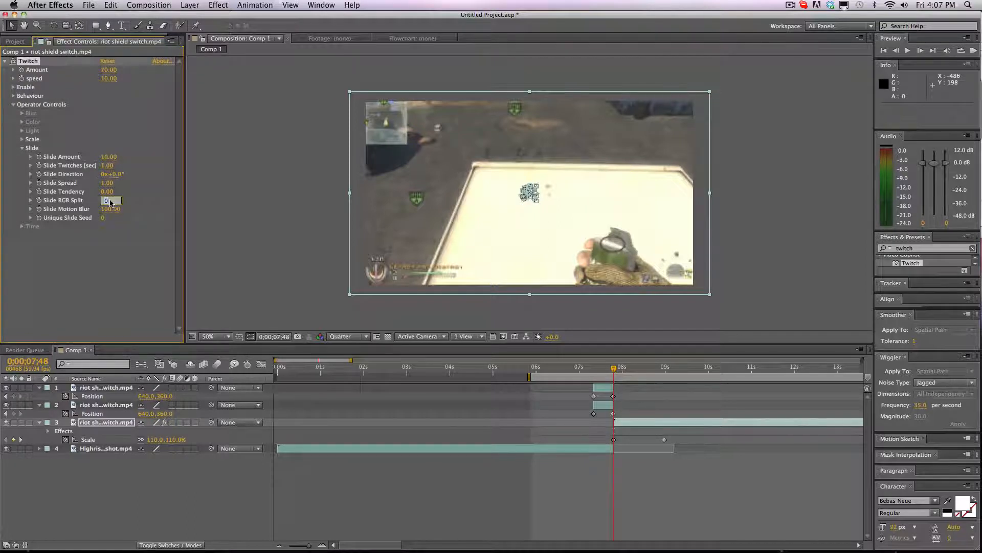
type("20")
key("Return")
Set the Scale Amount in Twitch's operator controls to 25
left_click(22, 148)
left_click(21, 139)
left_click(109, 149)
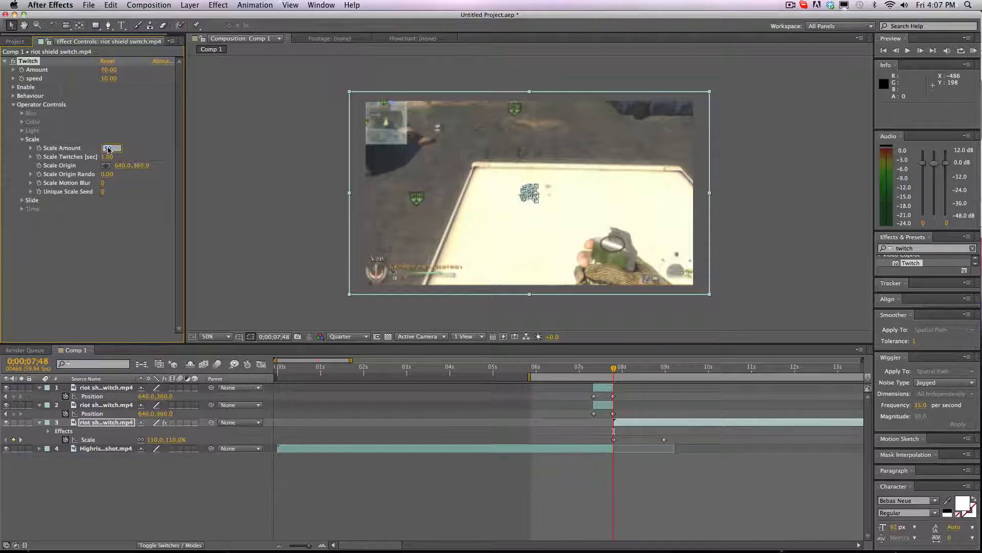
type("2")
key("Return")
Animate Twitch's Amount and speed from 0;00;07;48, setting both to 0 at 0;00;08;31, just past the layer's Position wiggle keyframes
left_click_drag(618, 369, 641, 371)
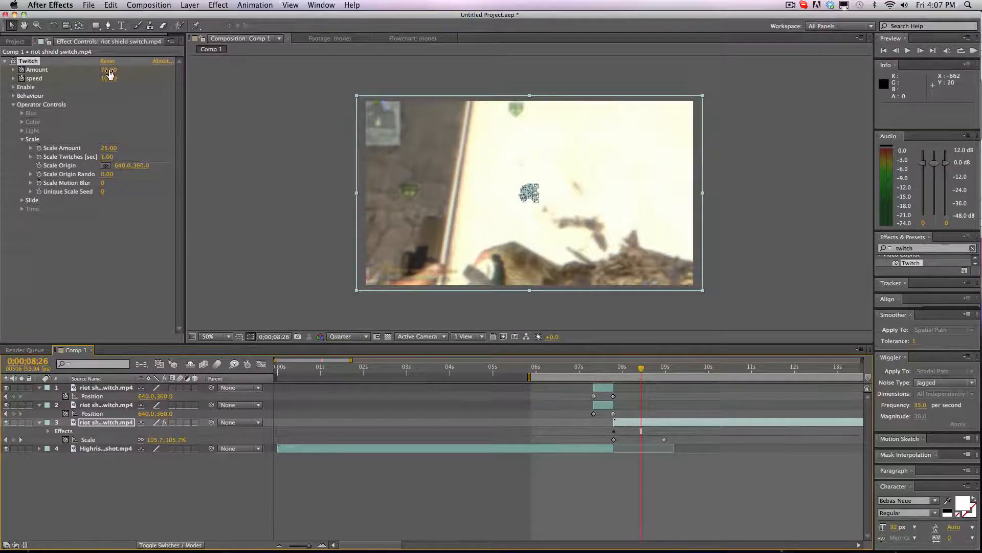
left_click(77, 421)
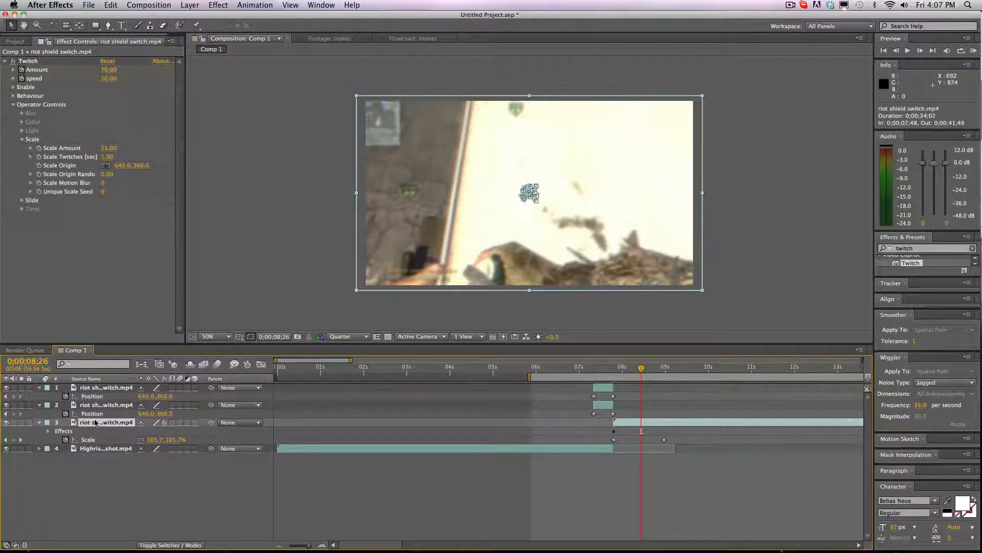
key("p")
left_click_drag(643, 371, 646, 370)
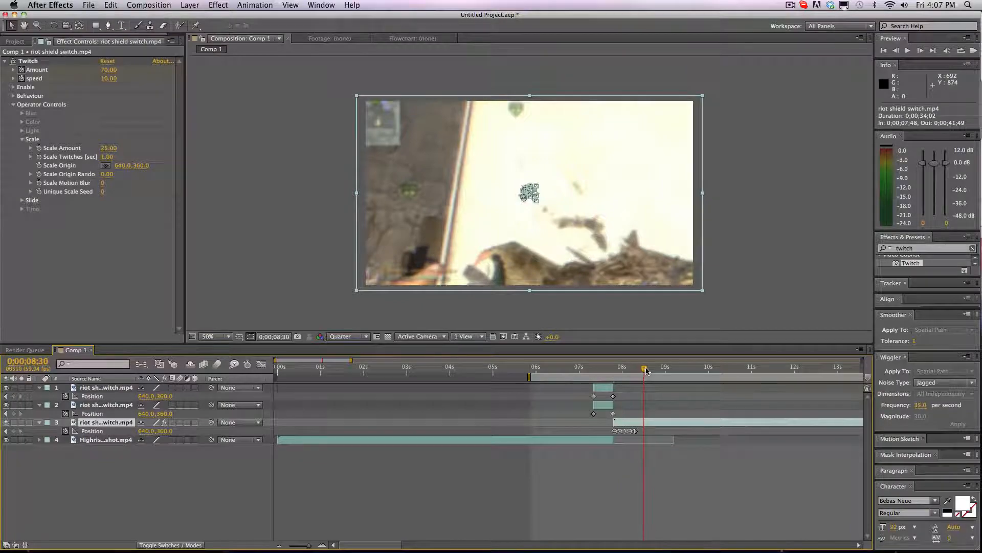
left_click(105, 71)
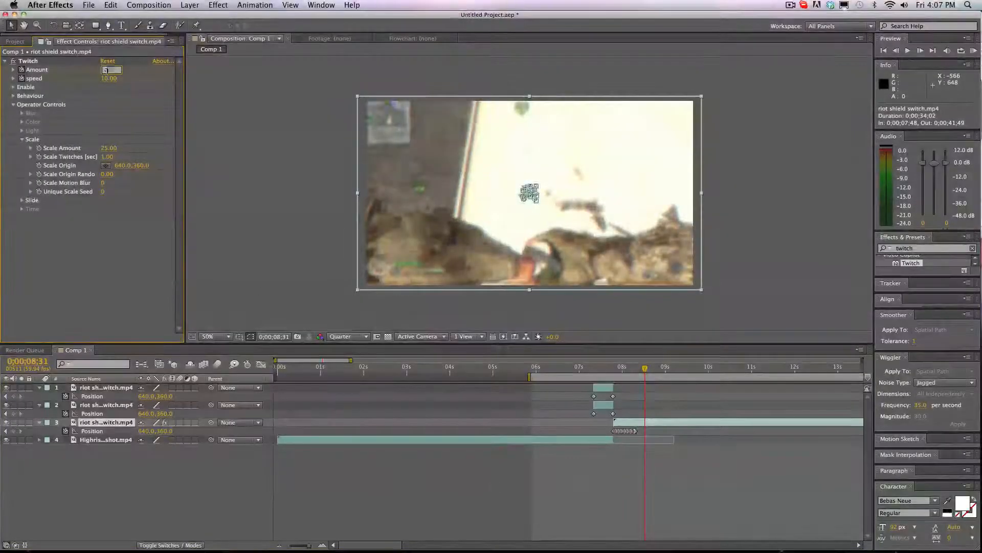
type("0")
key("Return")
left_click(105, 79)
type("0")
key("Return")
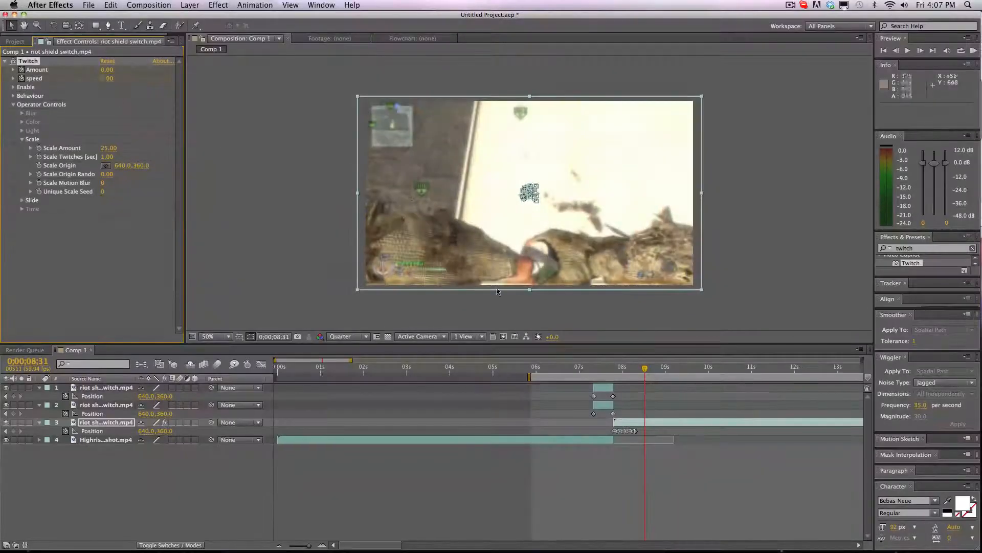
Run a RAM preview of the transition, then return the current time to 0;00;07;48
left_click(615, 368)
left_click_drag(614, 368, 614, 367)
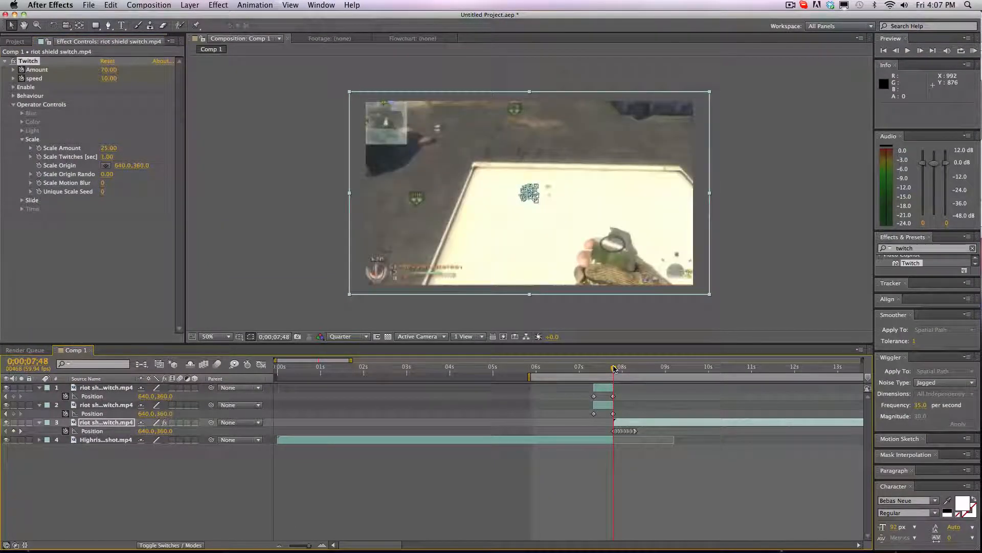
left_click(973, 50)
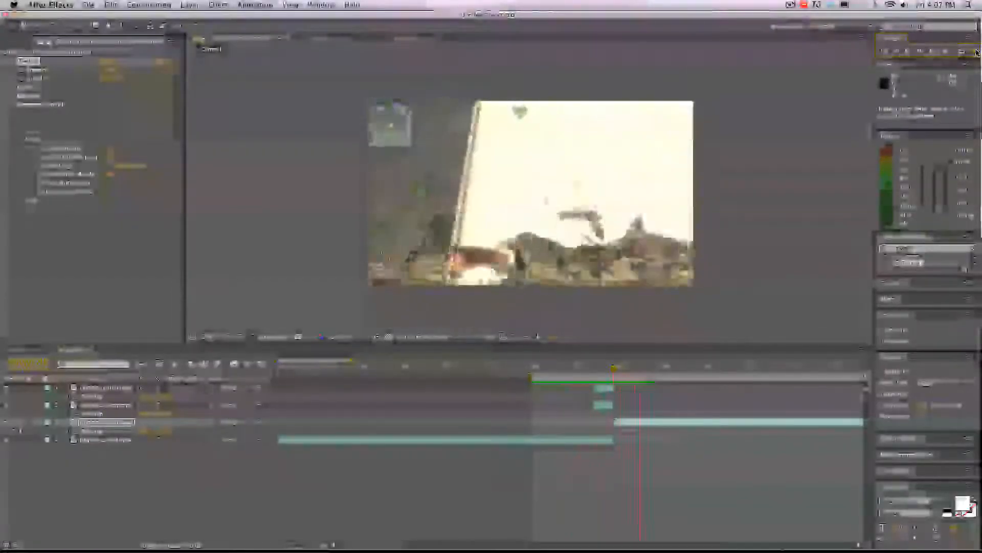
key("space")
left_click(613, 366)
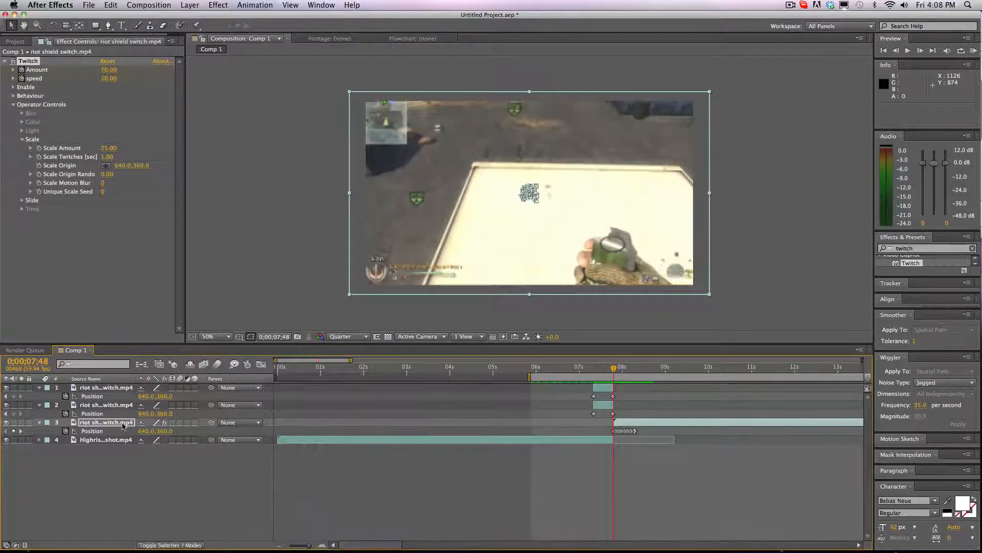
Collapse the properties of the three riot shield layers and deselect all layers
left_click(39, 388)
left_click(40, 396)
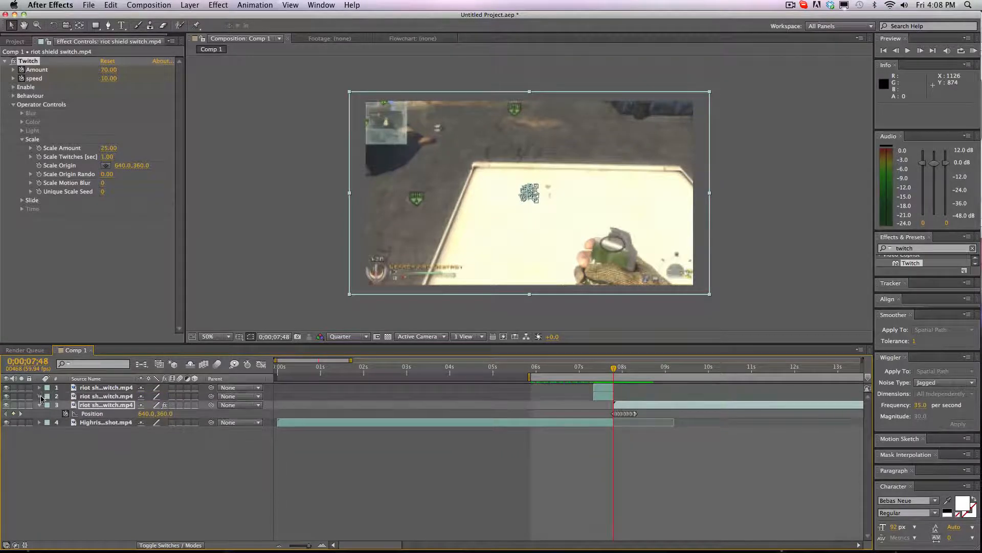
left_click(40, 404)
left_click(52, 431)
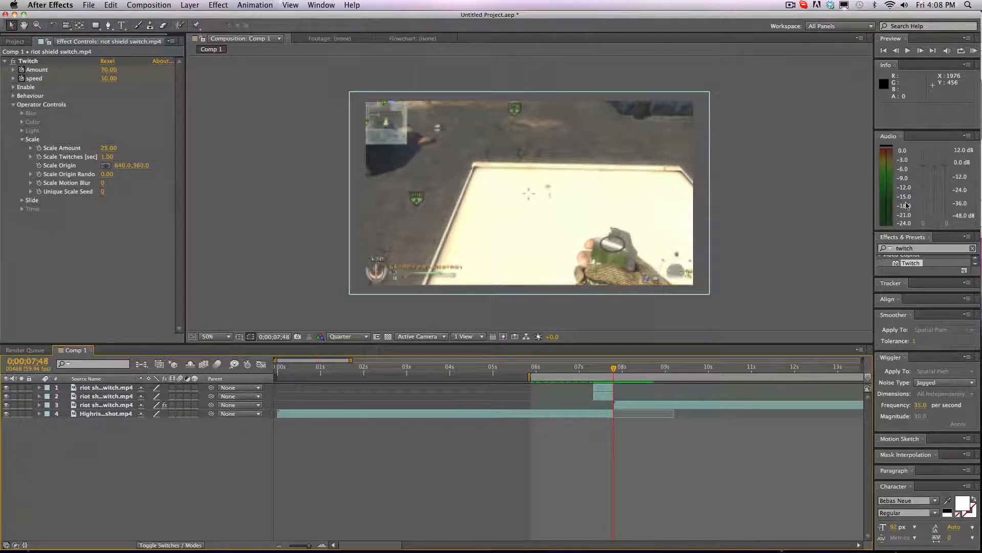
Search the effects for "wave warp" and apply Wave Warp to the unfrozen riot shield layer at 0;00;07;48
left_click(921, 248)
type("wave warp")
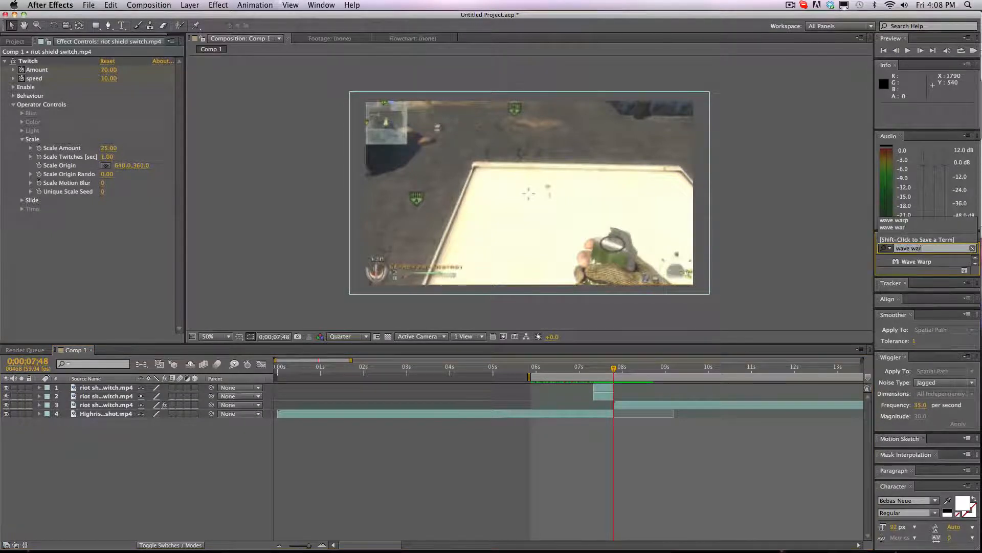
left_click(898, 51)
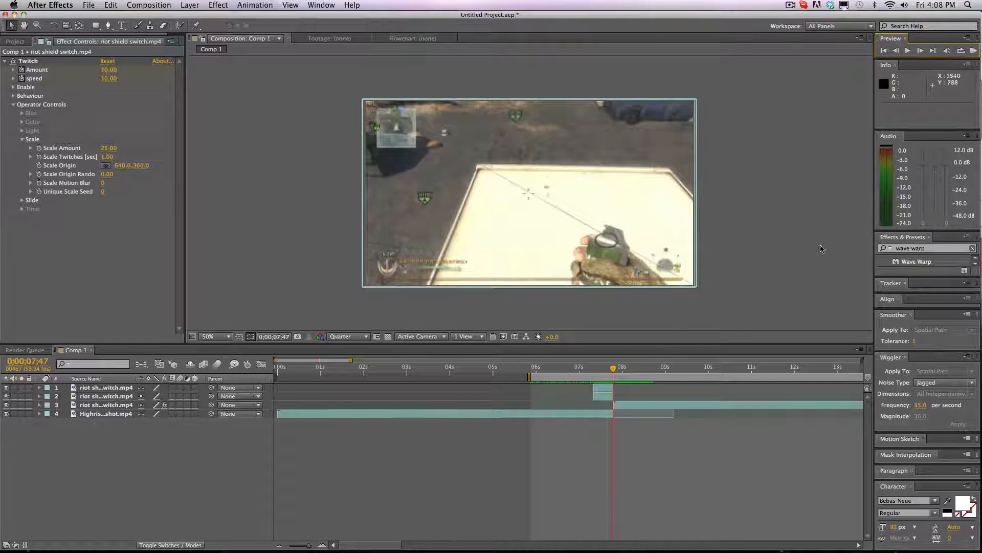
left_click(920, 50)
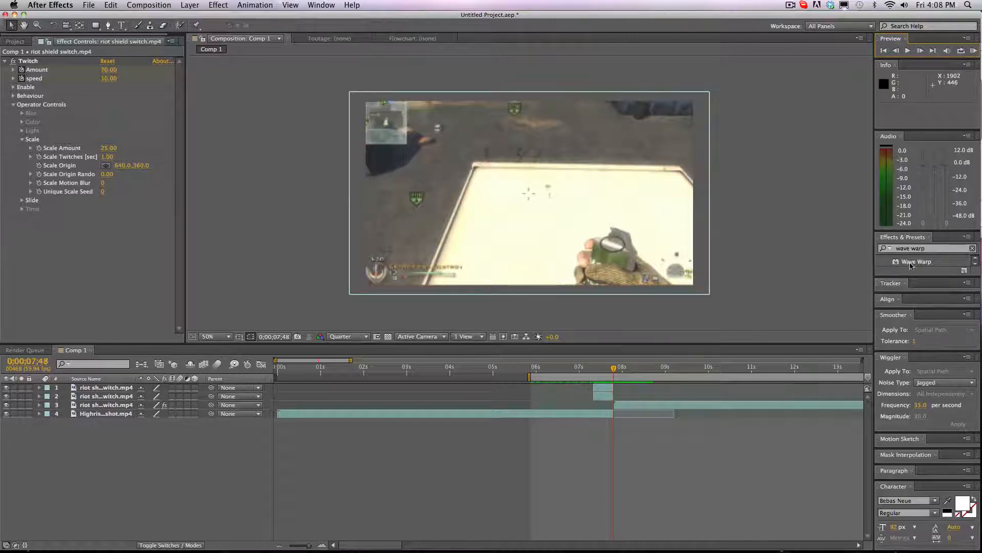
left_click_drag(910, 265, 637, 405)
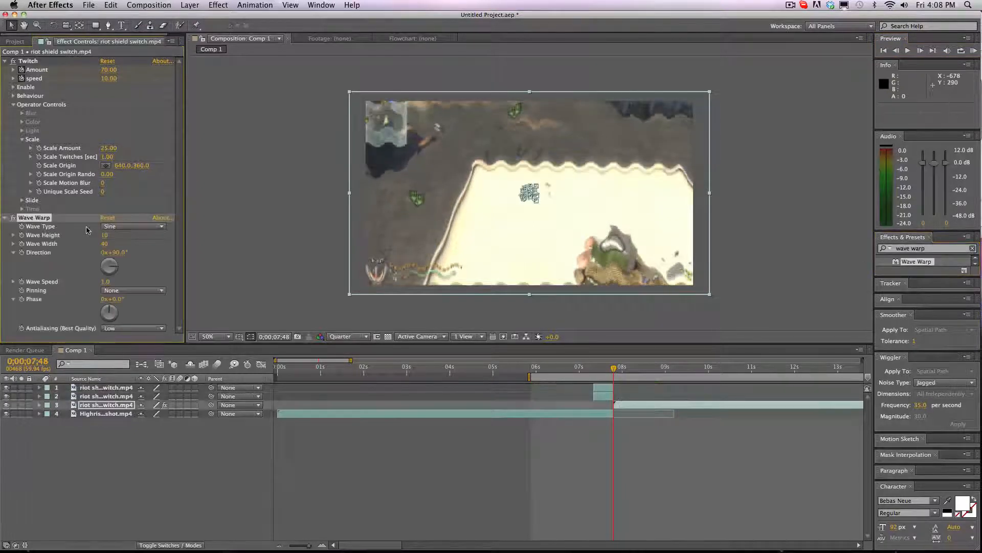
Set the Wave Warp direction to -45° and its wave width to 6
left_click(116, 252)
key("Return")
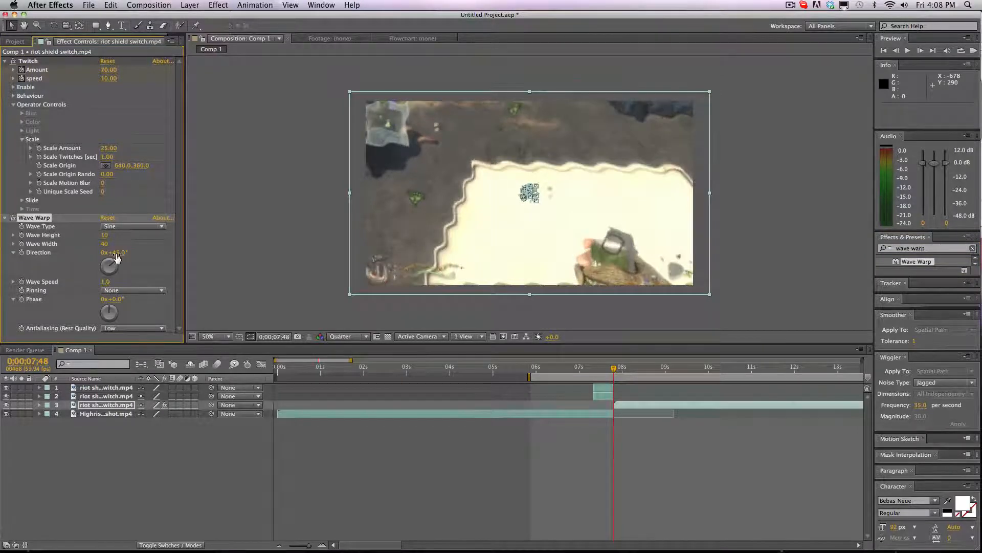
left_click(116, 256)
type("-45")
key("Return")
left_click(105, 244)
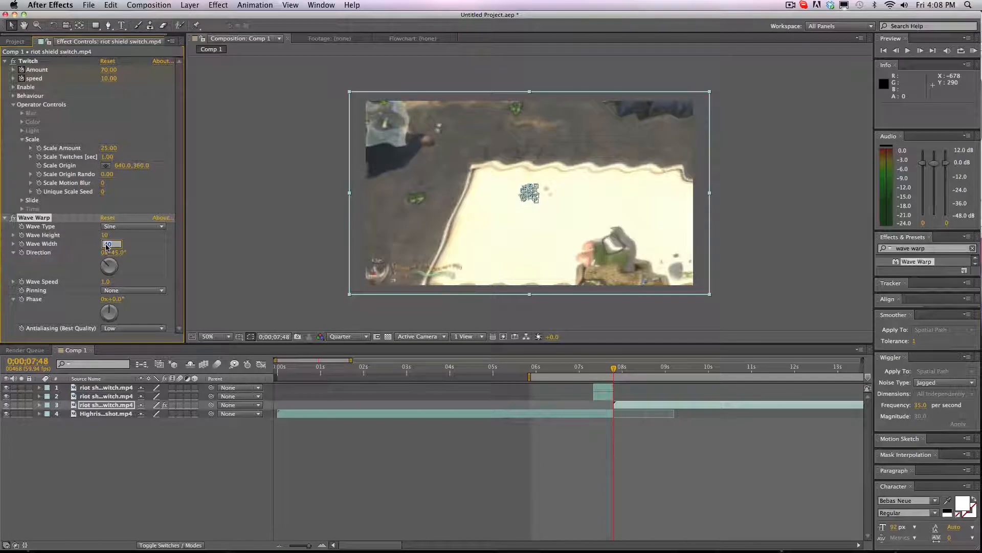
type("6")
key("Return")
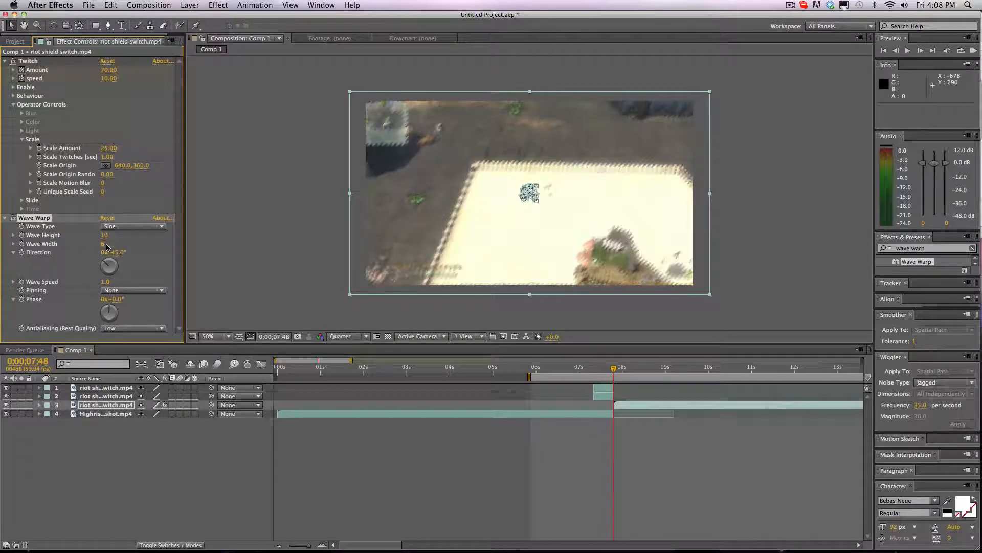
Set the Wave Warp wave height to 50 and its pinning to All Edges
left_click(106, 235)
type("50")
key("Return")
left_click(132, 290)
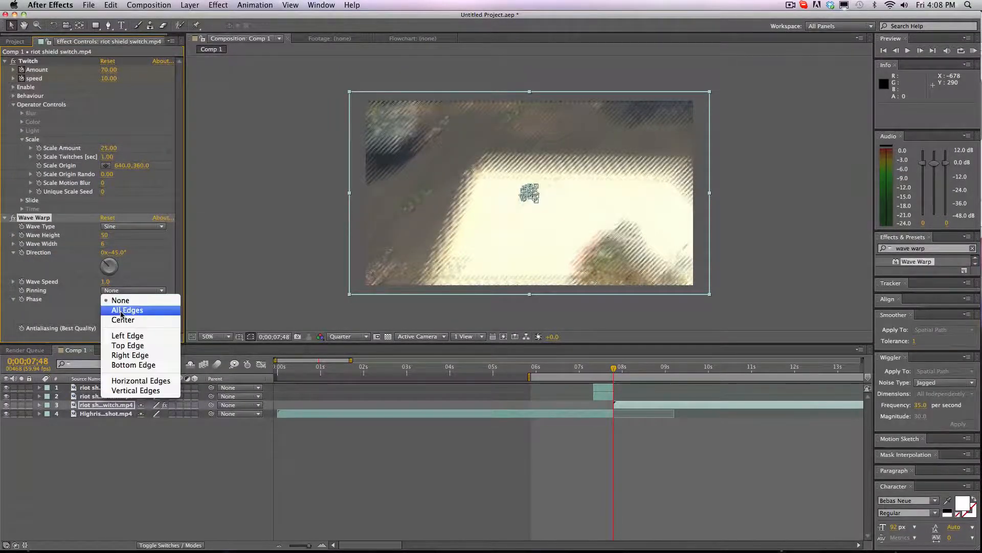
left_click(121, 311)
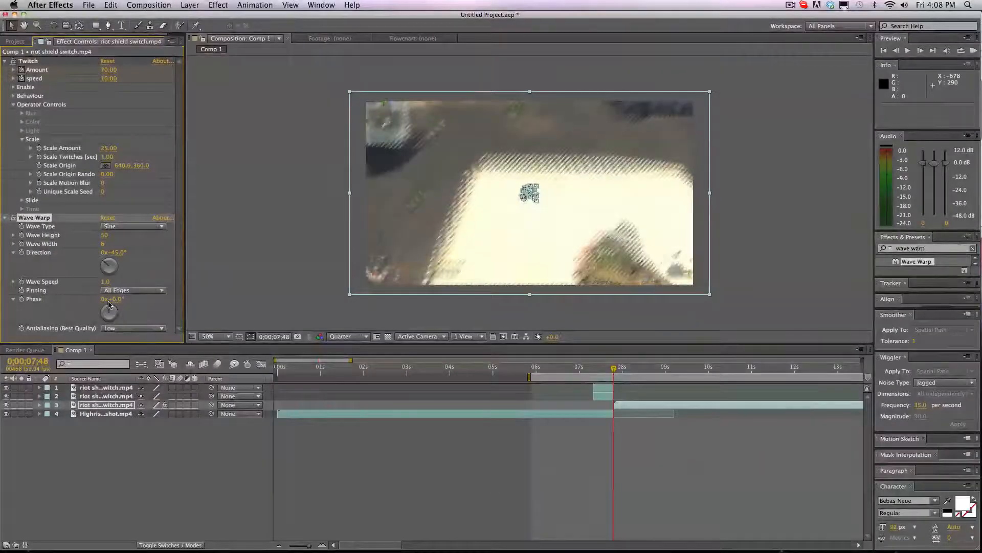
Keyframe the Wave Height at 0;00;07;48 and set it to 0 at 0;00;08;08
left_click(21, 235)
left_click(635, 368)
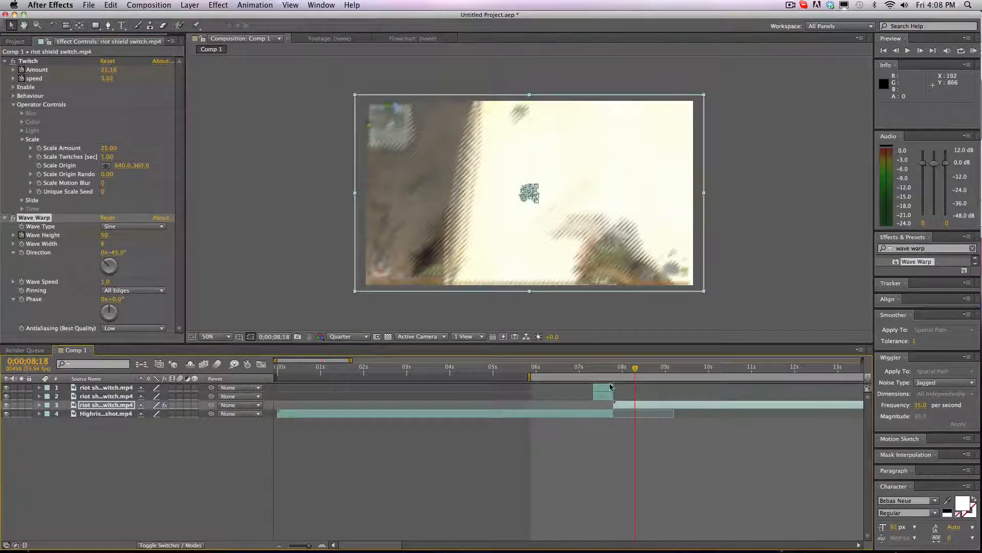
left_click(631, 368)
key("p")
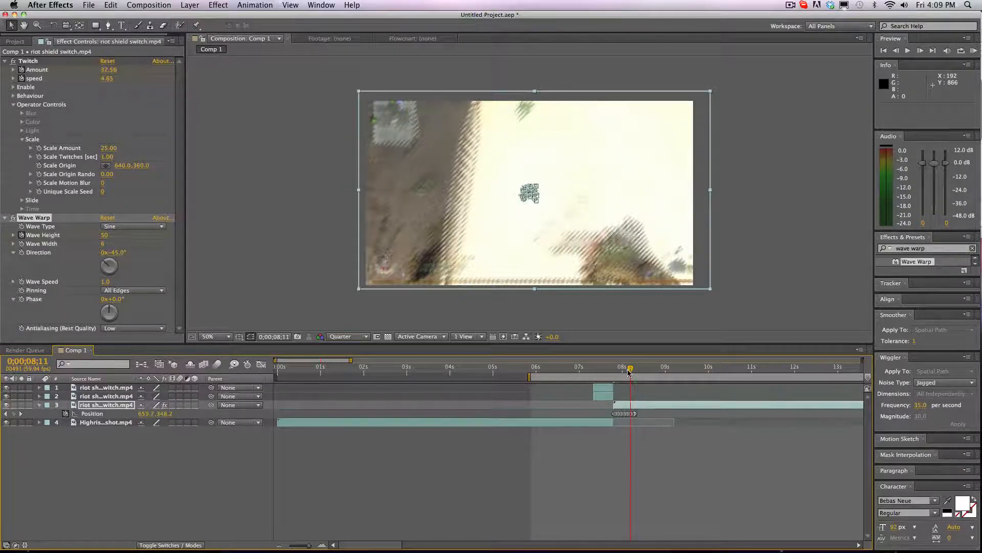
left_click(628, 369)
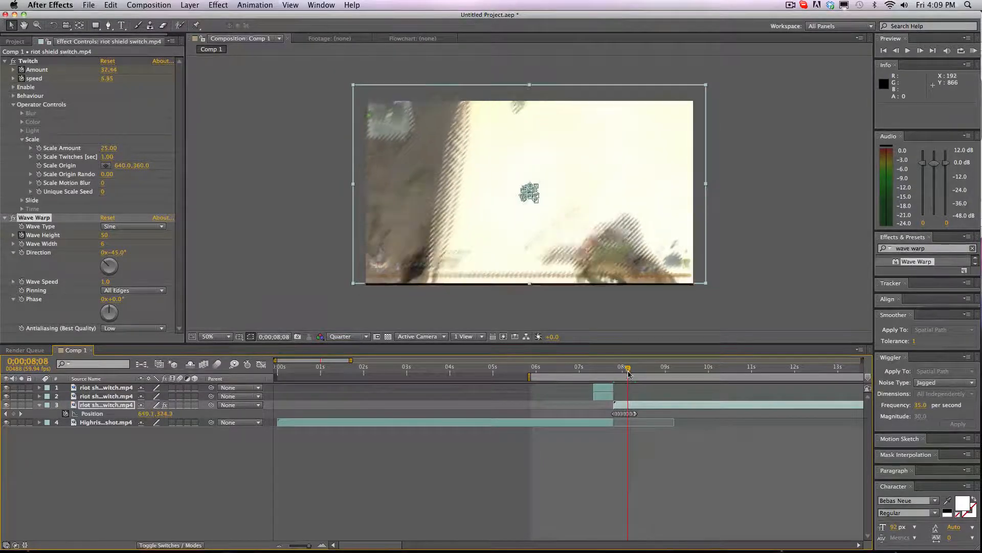
left_click(104, 235)
type("0")
key("Return")
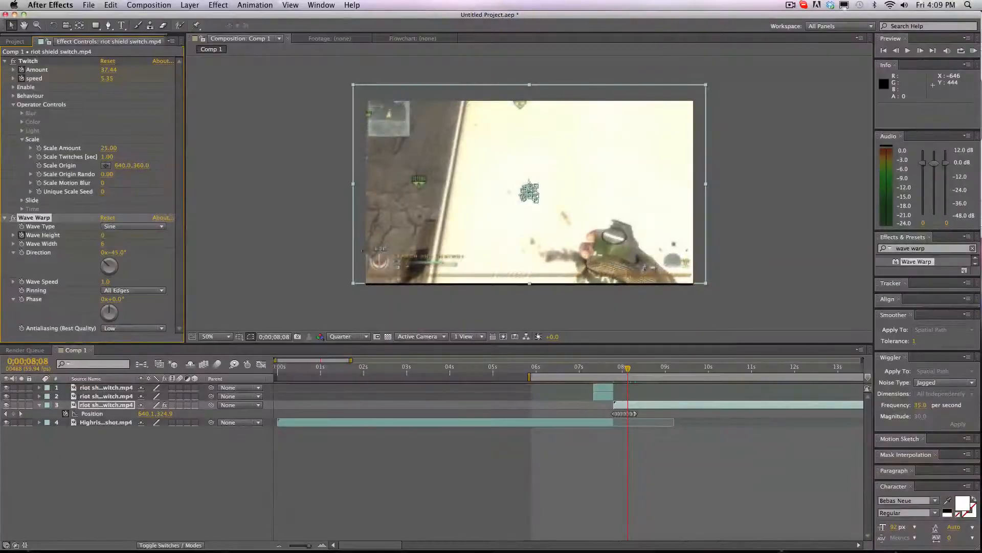
Return to 0;00;07;48, search the effects for "levels" and apply Levels to the unfrozen riot shield layer
left_click(614, 369)
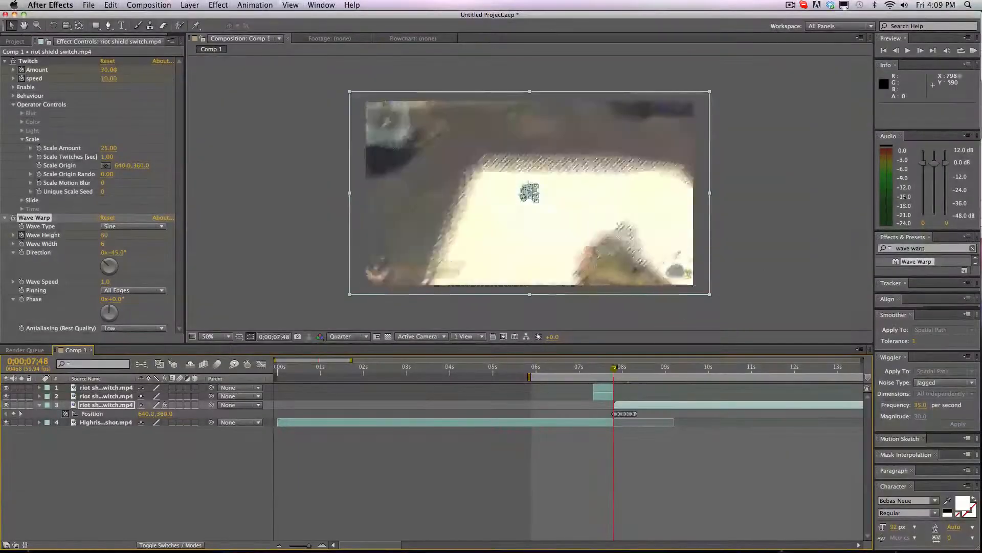
left_click(911, 248)
type("level")
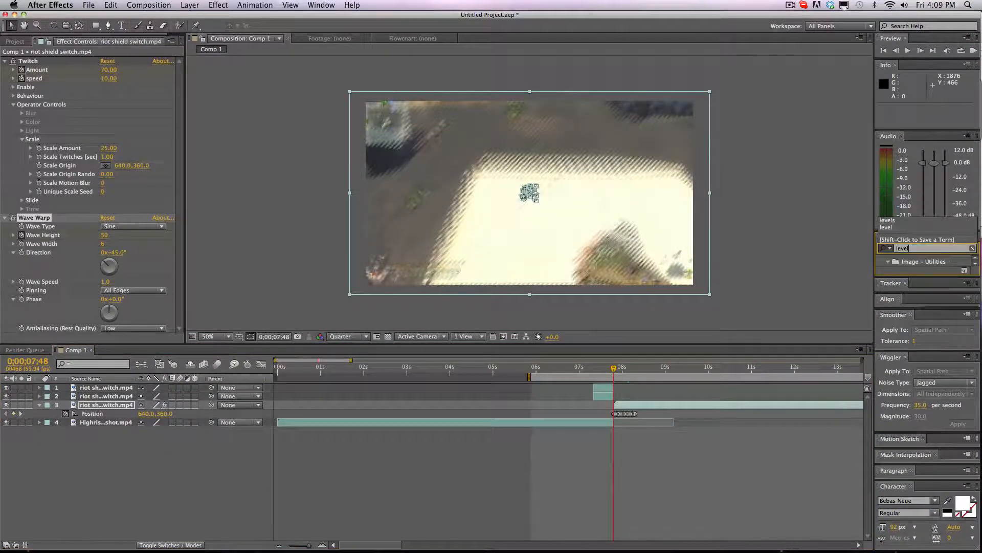
type("s")
left_click_drag(919, 277, 685, 408)
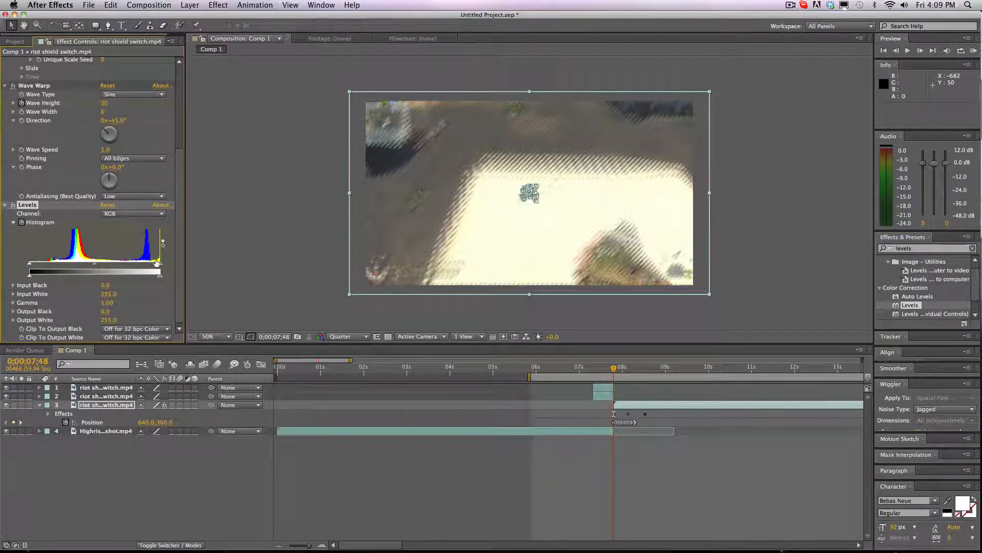
Brighten the keyframed Levels histogram by lowering the RGB Input White to about 123 and the Green Input White to about 158
left_click_drag(160, 266, 149, 265)
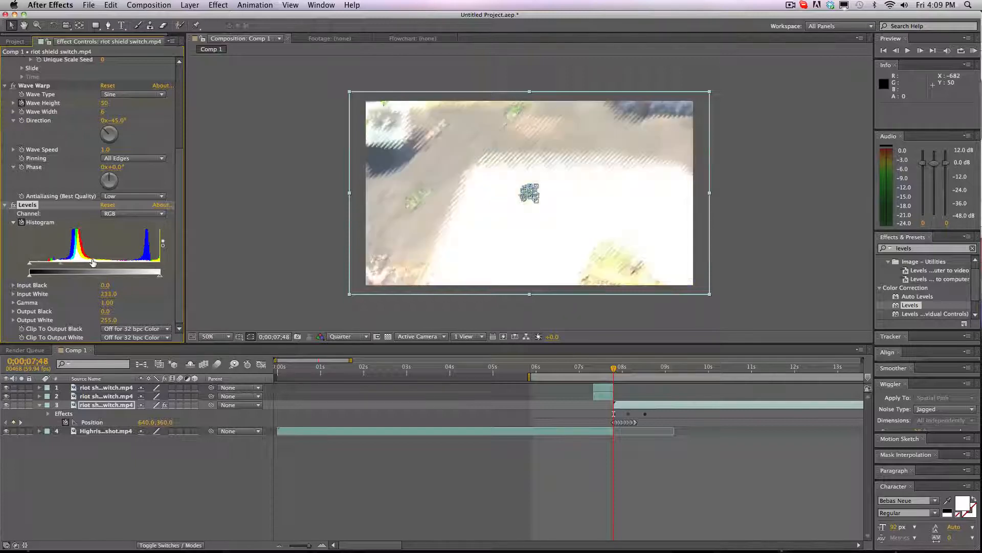
left_click(128, 214)
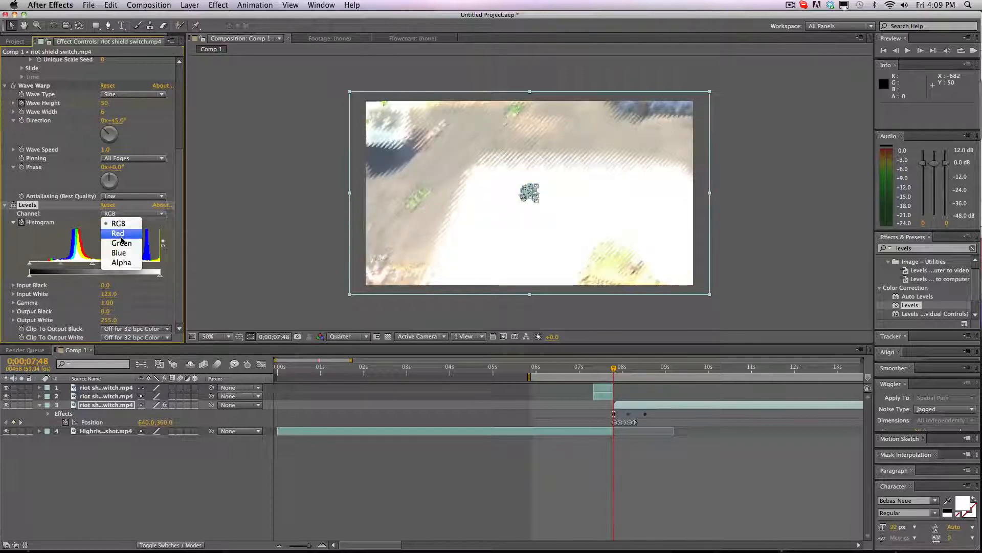
left_click(122, 242)
left_click_drag(161, 266, 111, 269)
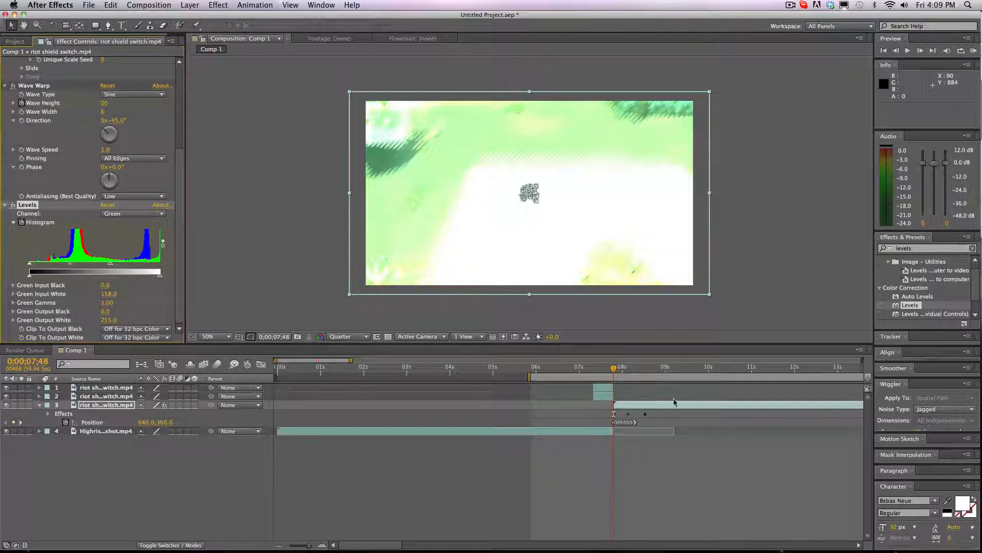
At 0;00;09;00, raise the Levels Green Input White to about 253 and the RGB Input White to 255
left_click(665, 375)
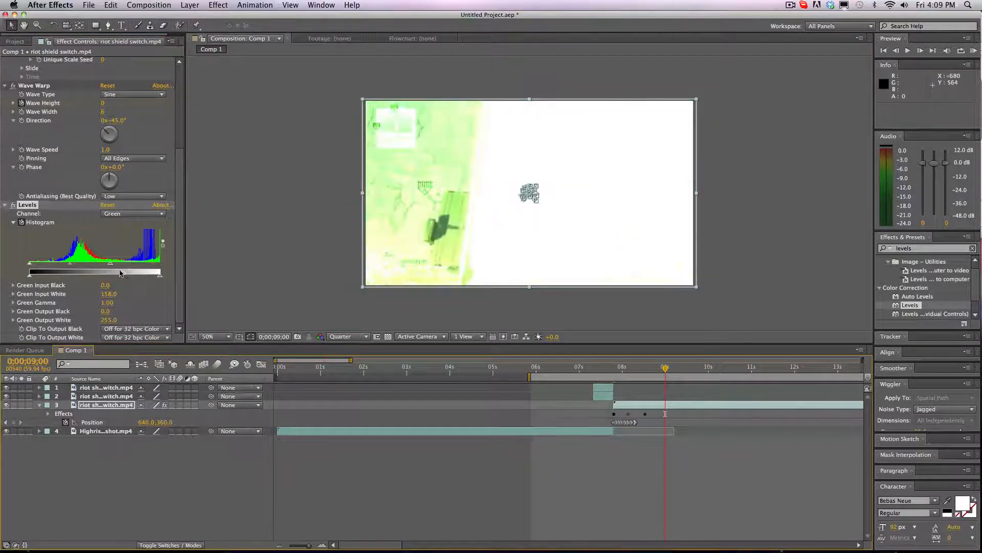
left_click_drag(110, 264, 179, 271)
left_click(130, 214)
left_click(123, 223)
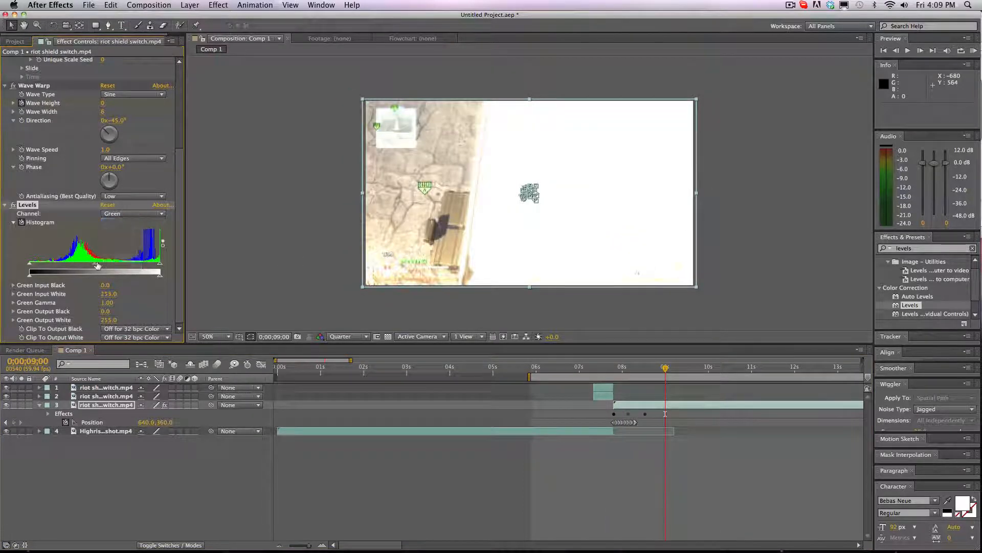
Return to 0;00;07;48, search the effects for "vector blur" and apply CC Vector Blur to the unfrozen riot shield layer
left_click(613, 374)
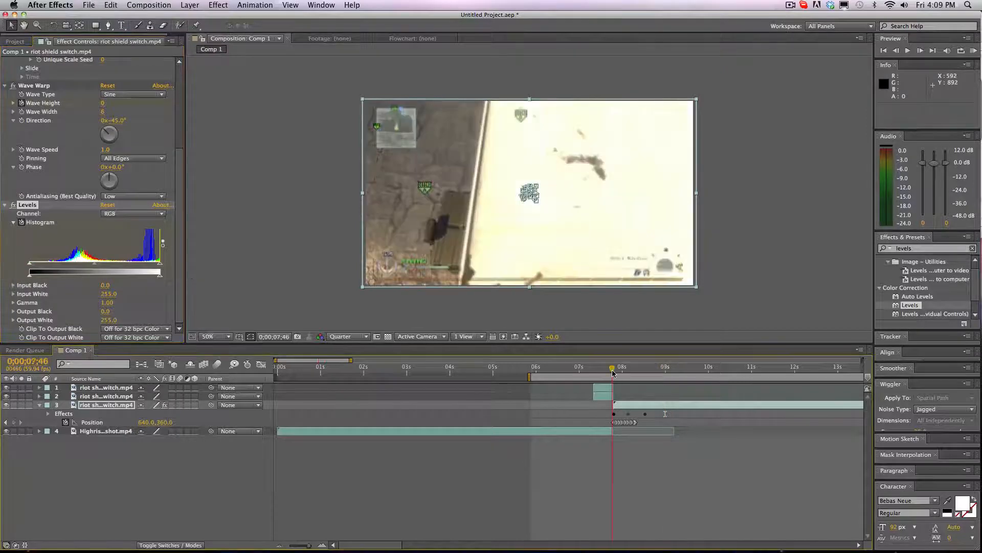
left_click_drag(613, 374, 614, 373)
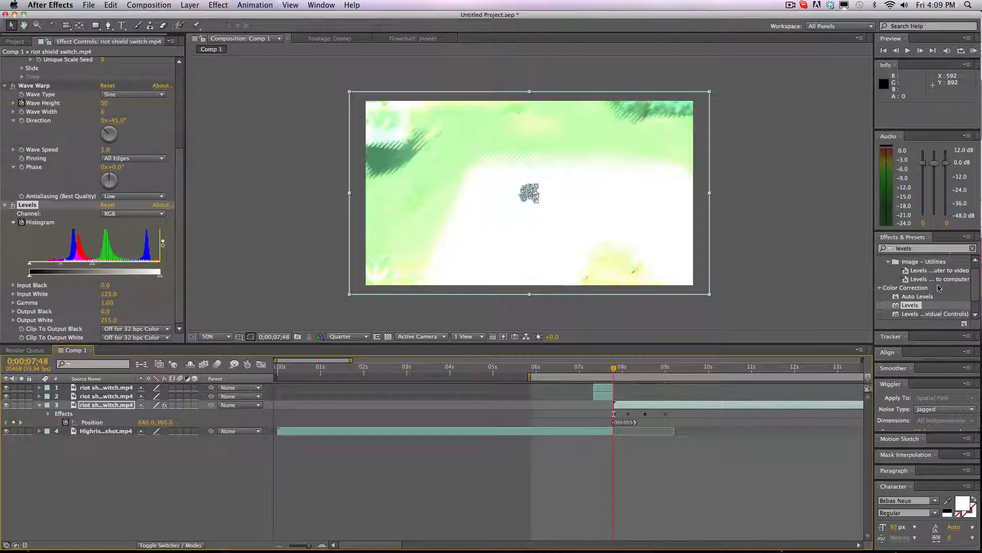
left_click(948, 249)
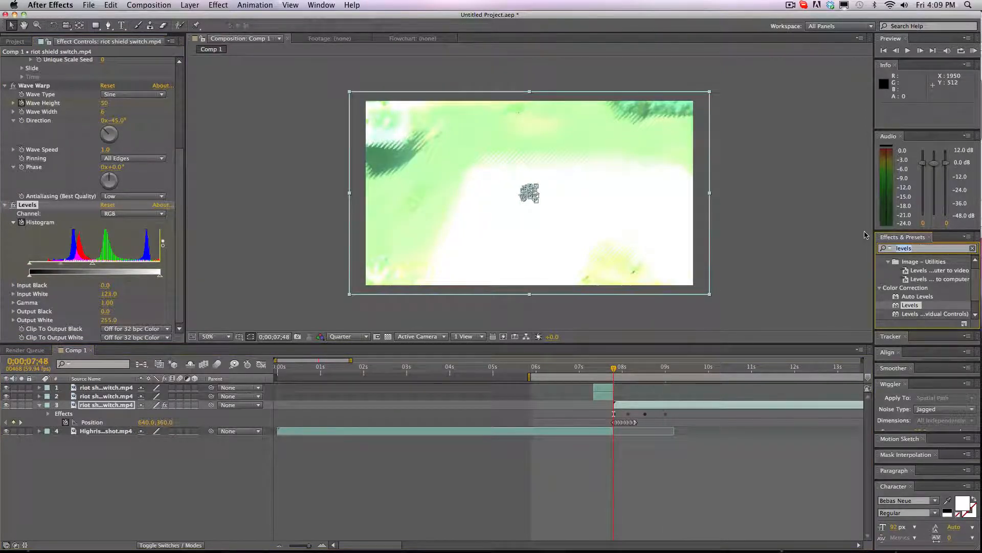
type("vector blur")
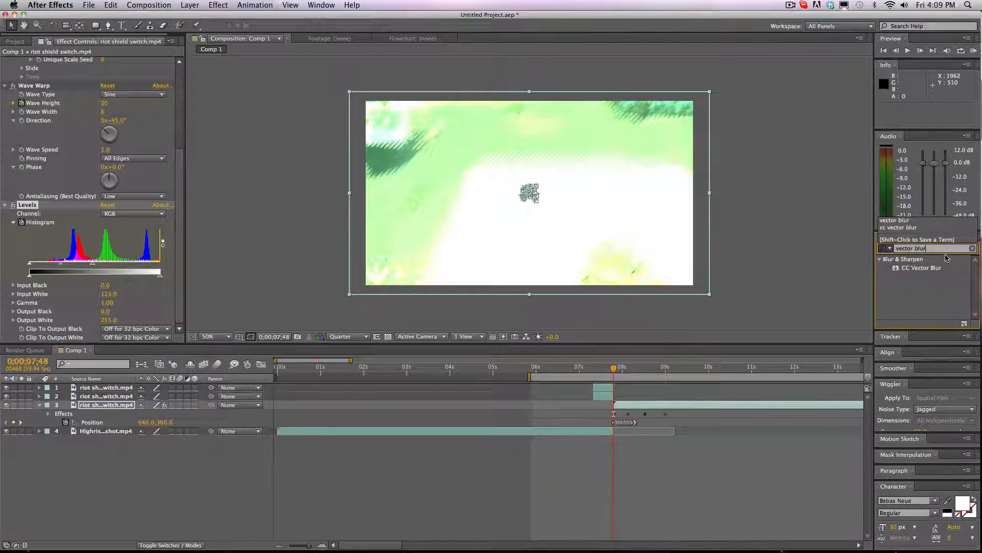
left_click_drag(941, 267, 657, 408)
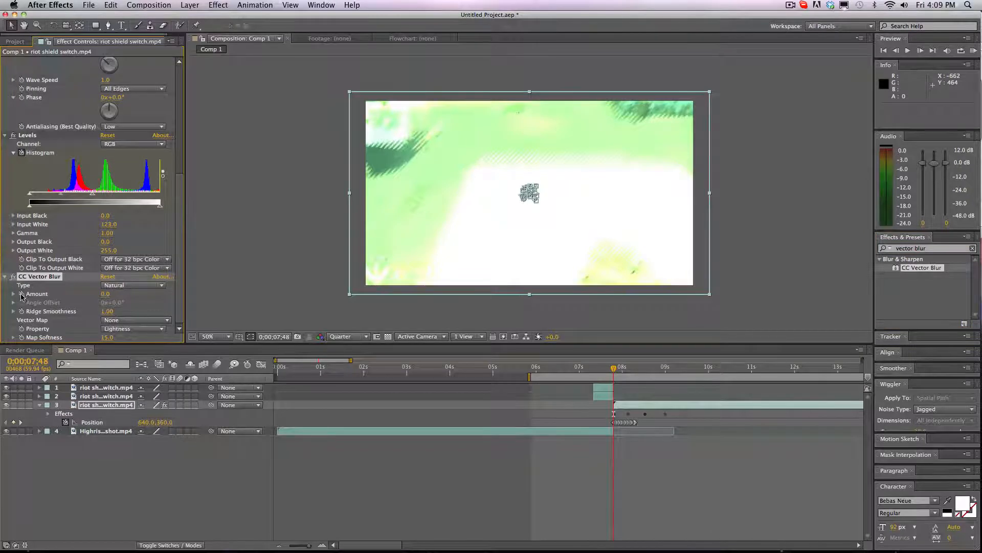
Keyframe the CC Vector Blur Amount at 0;00;07;48 and set it to 25
left_click(106, 294)
key("Return")
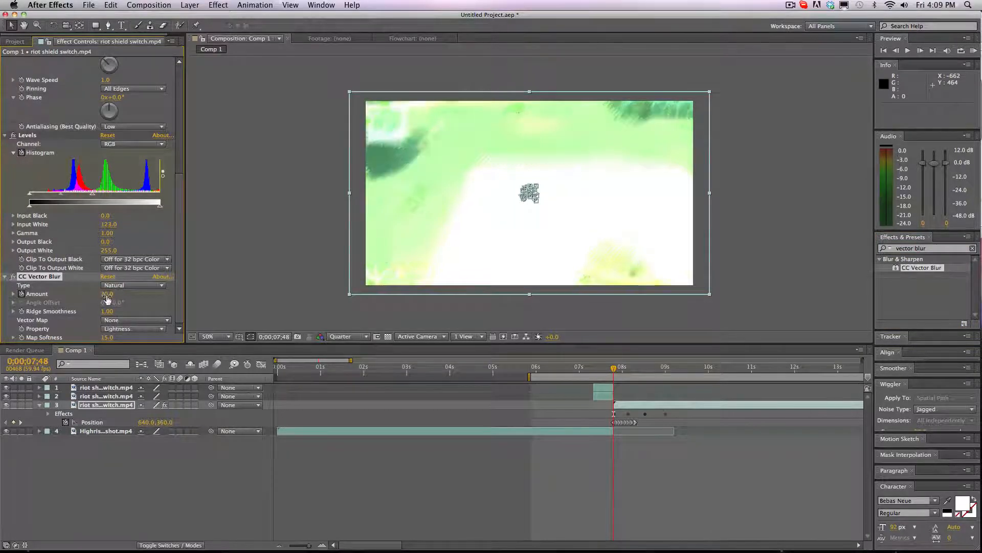
left_click(106, 294)
key("Return")
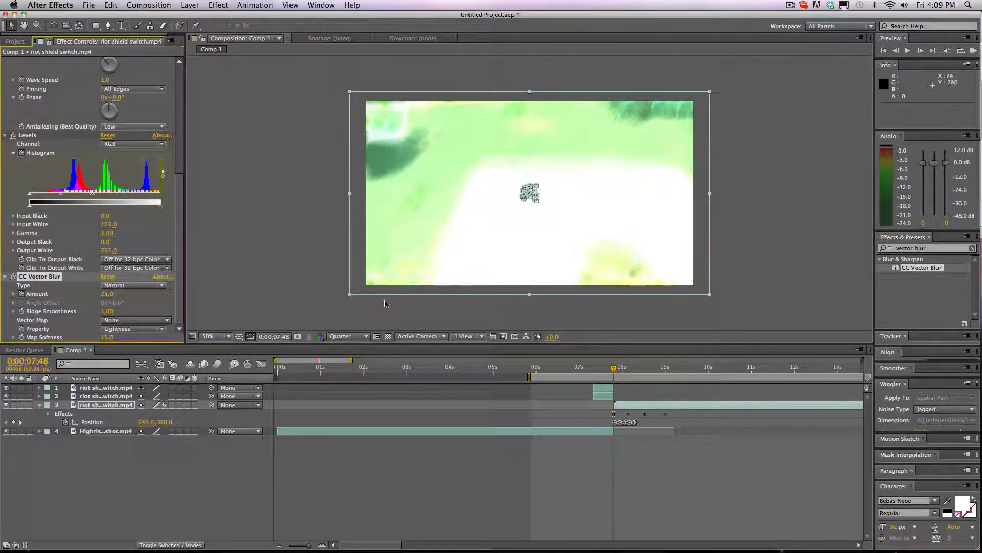
Set the CC Vector Blur Amount to 0 at 0;00;09;08
left_click(710, 369)
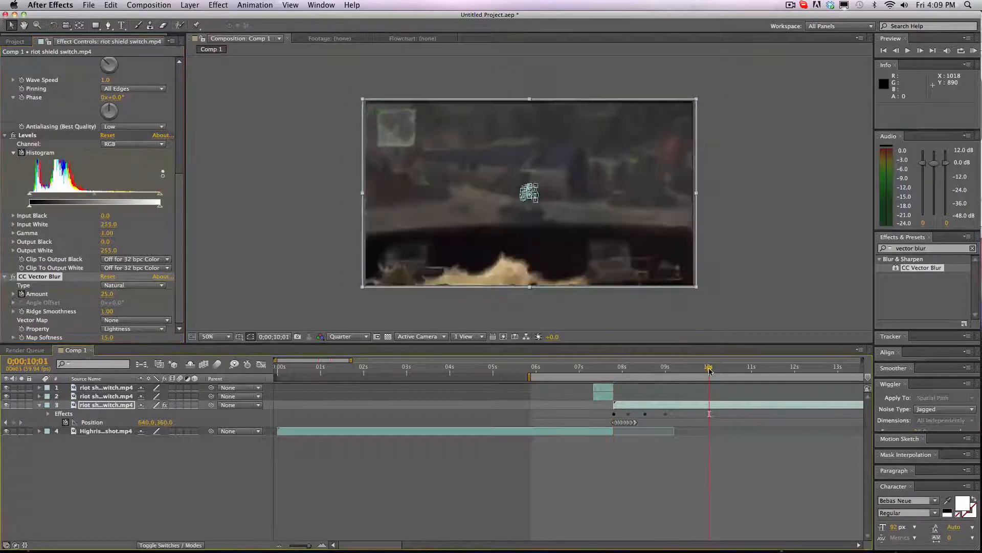
left_click(106, 295)
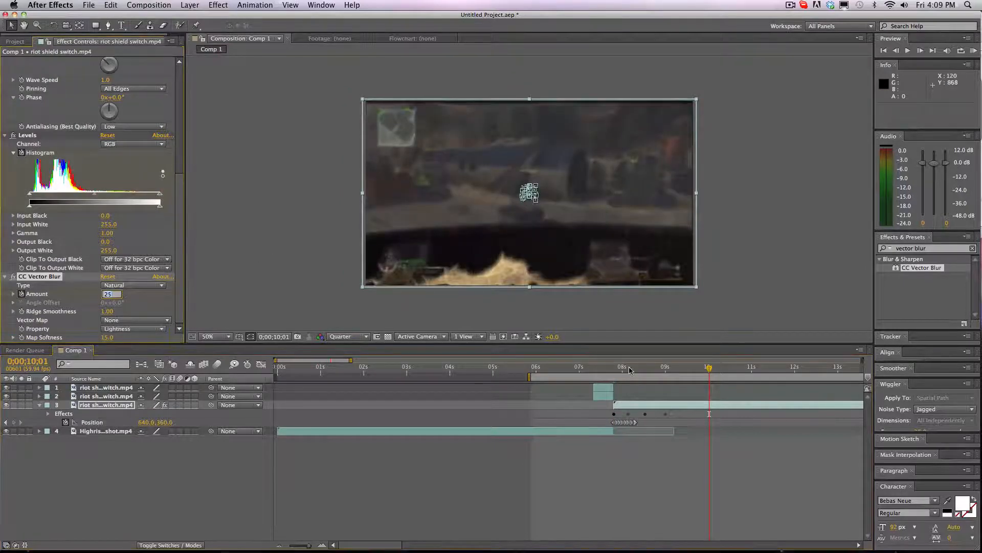
left_click(672, 368)
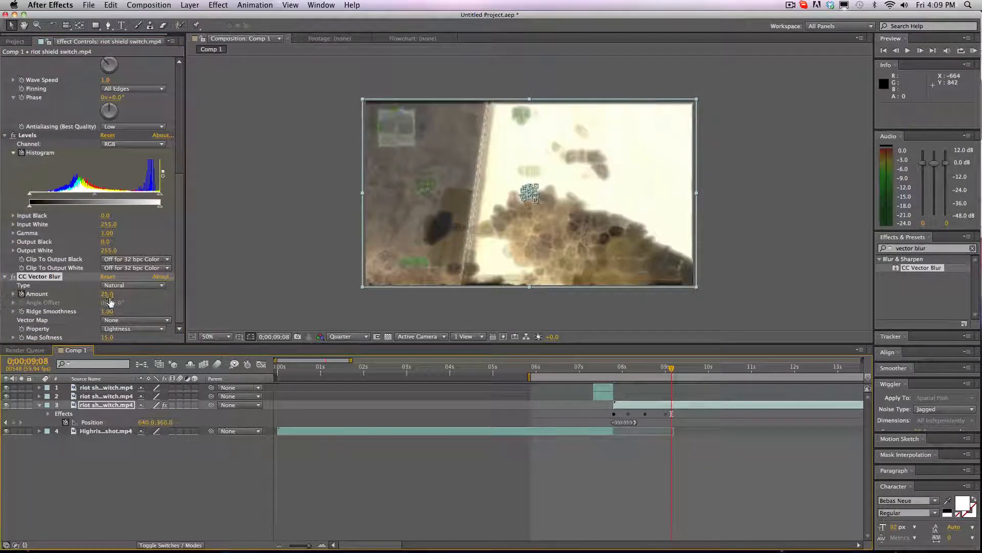
Return to 0;00;07;49, search the effects for "sharpen" and apply Sharpen after CC Vector Blur on the riot shield layer
left_click(617, 369)
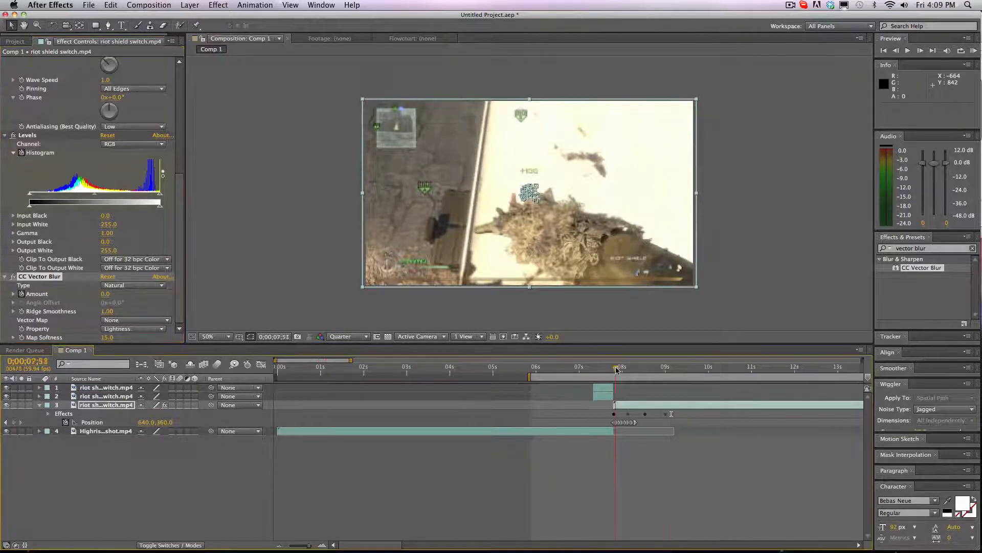
left_click_drag(615, 370, 615, 369)
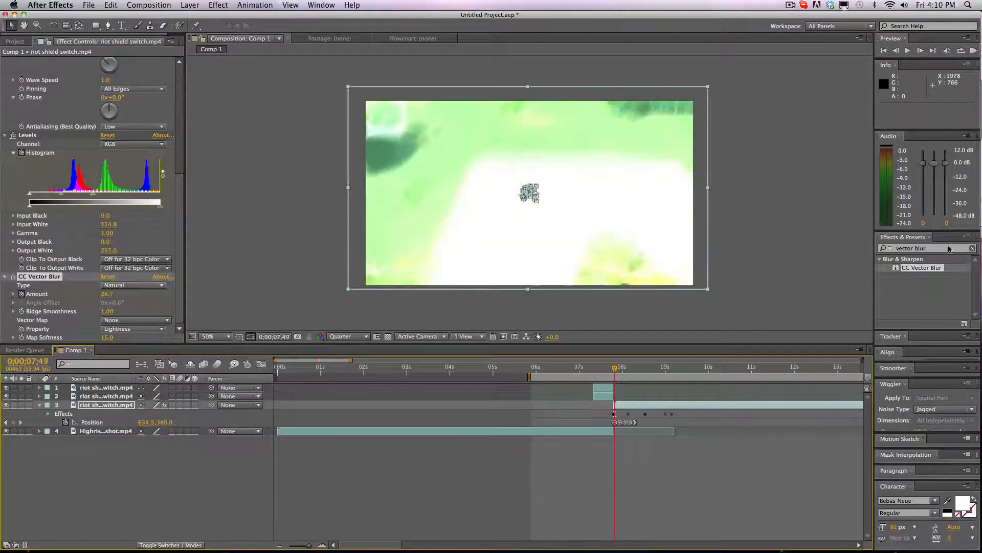
left_click_drag(949, 249, 829, 255)
type("sharpen")
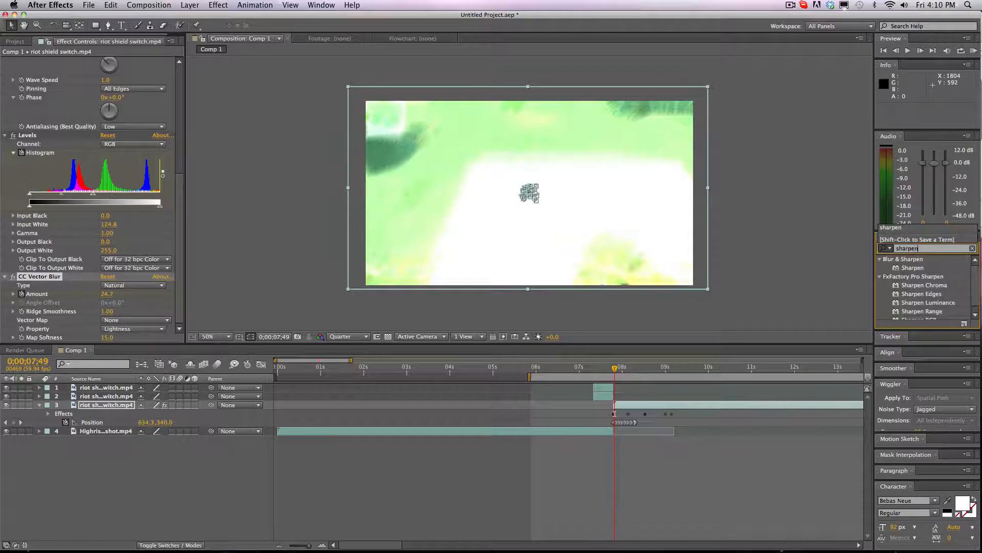
left_click_drag(906, 268, 142, 335)
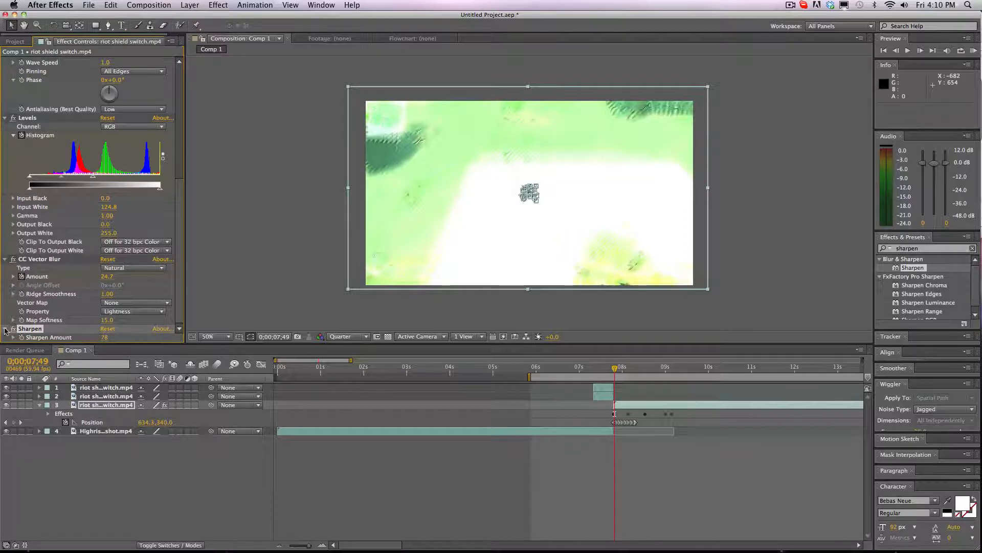
Keyframe the Sharpen Amount and set it to 90
left_click(21, 338)
left_click(105, 338)
type("90")
key("Return")
Set the Sharpen Amount to 0 at 0;00;08;58
left_click(663, 371)
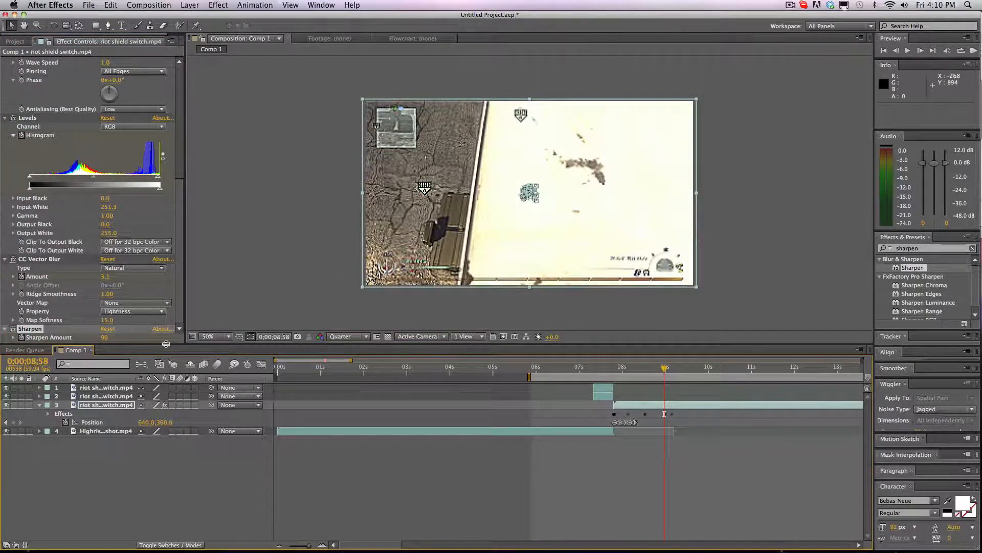
left_click(103, 337)
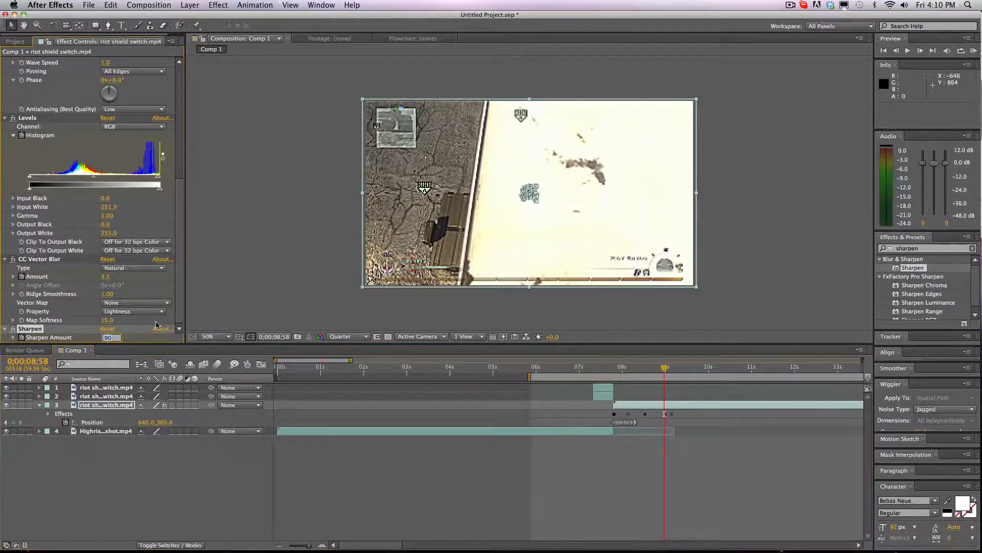
key("Return")
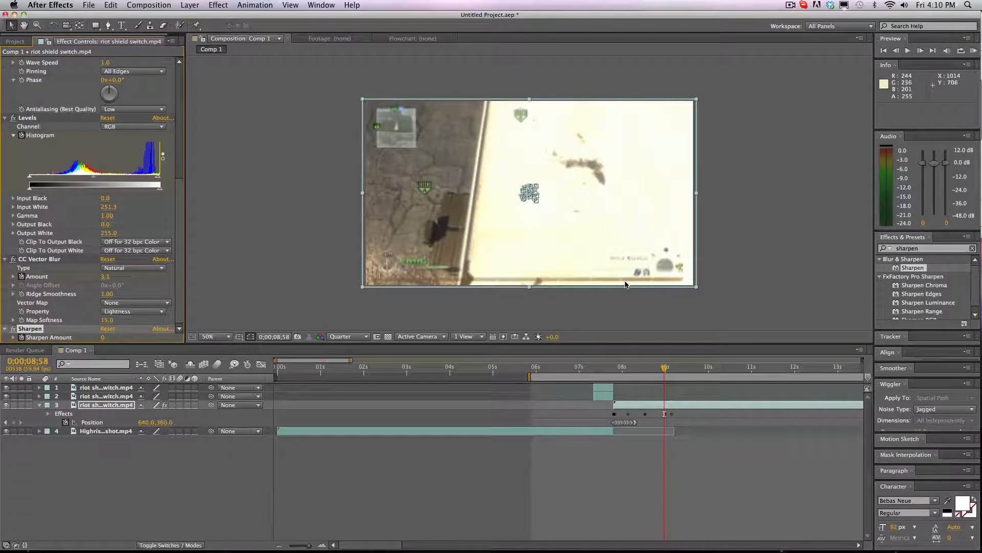
Play a RAM preview of the transition, stop it and examine the frames around 0;00;07;48
left_click(974, 51)
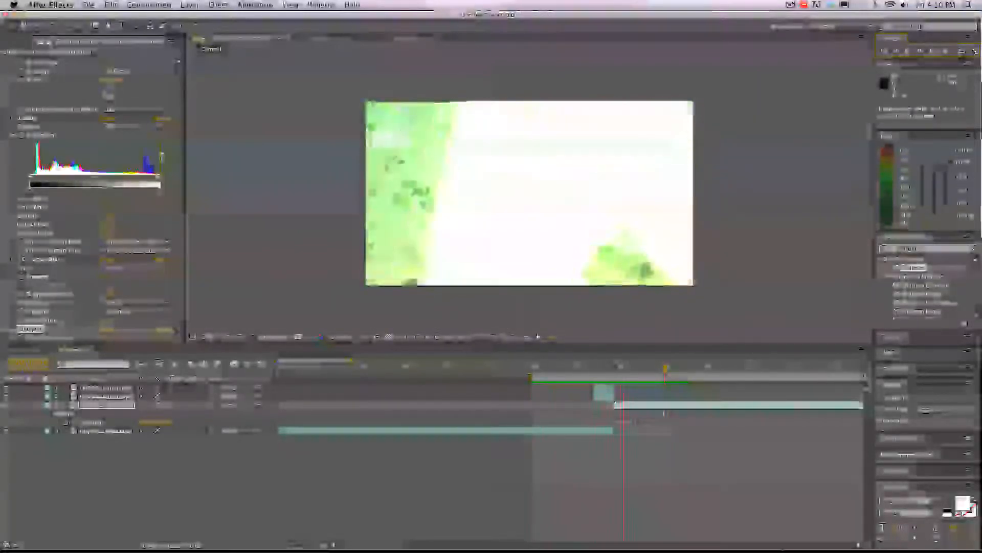
left_click(974, 52)
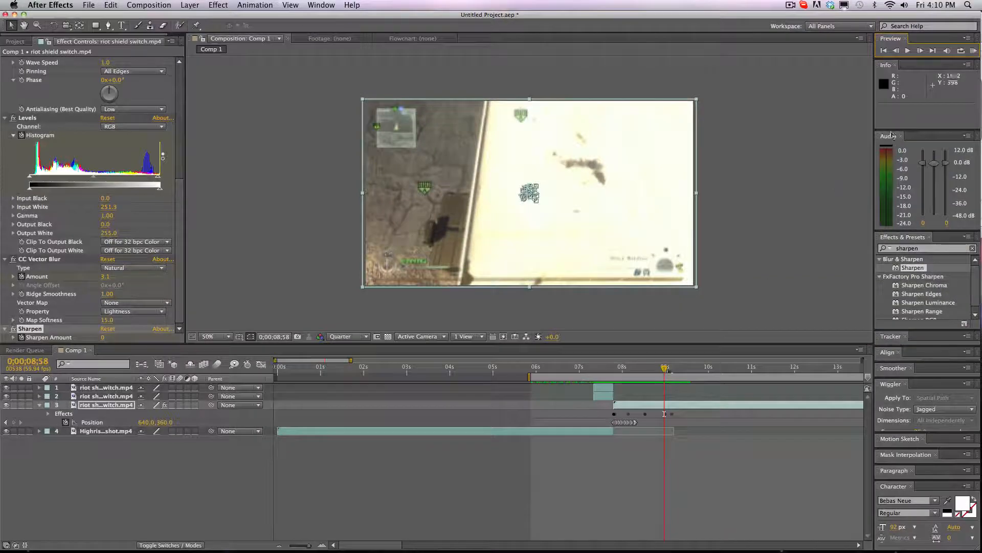
mouse_move(611, 367)
left_mouse_down()
mouse_move(603, 371)
mouse_move(614, 364)
left_mouse_up()
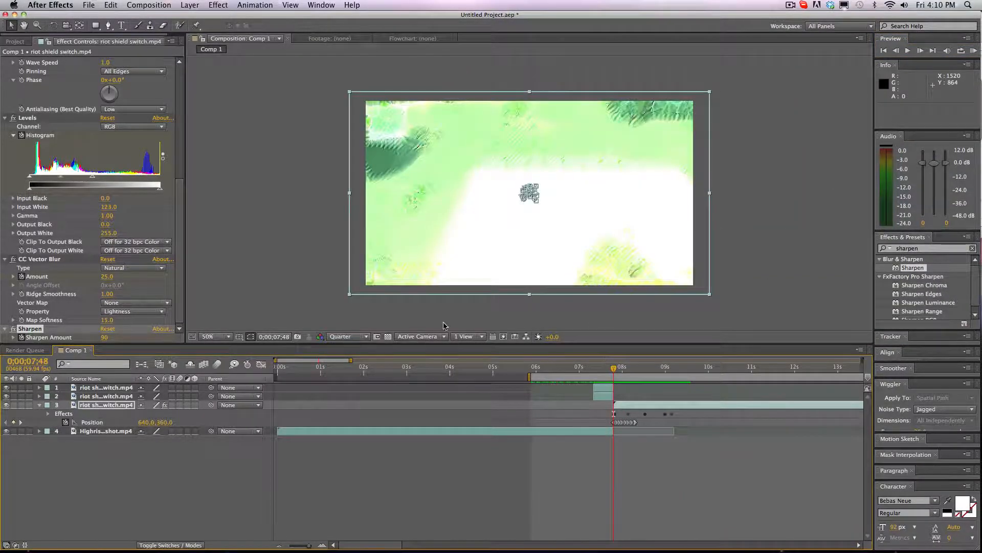
left_click(896, 50)
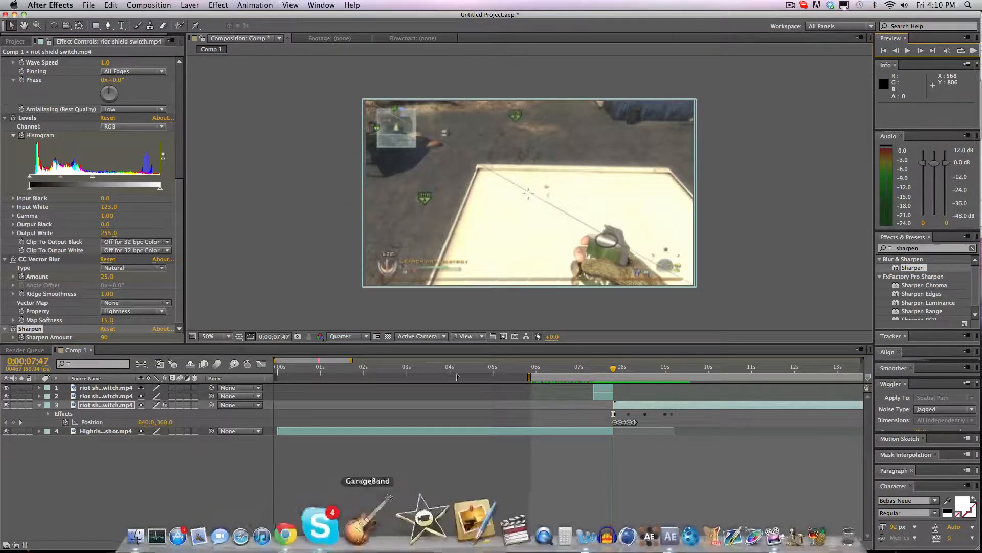
Deselect the unfrozen riot shield layer and collapse its properties in the timeline
left_click(738, 288)
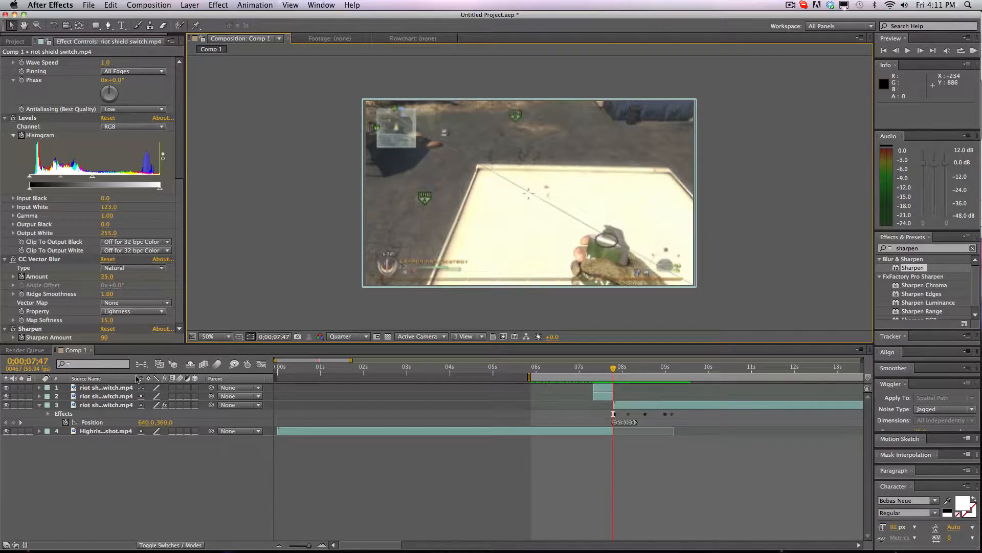
left_click(39, 405)
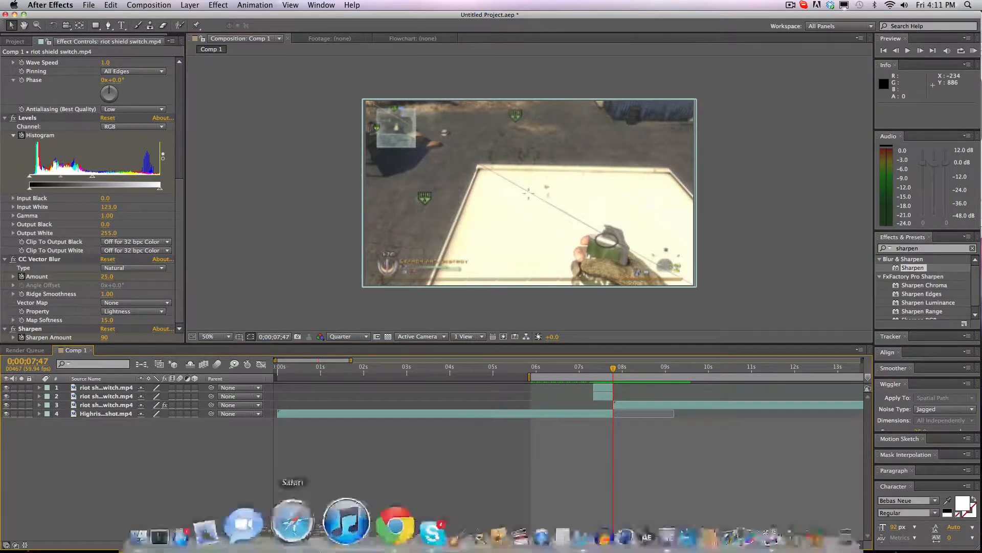
left_click(351, 538)
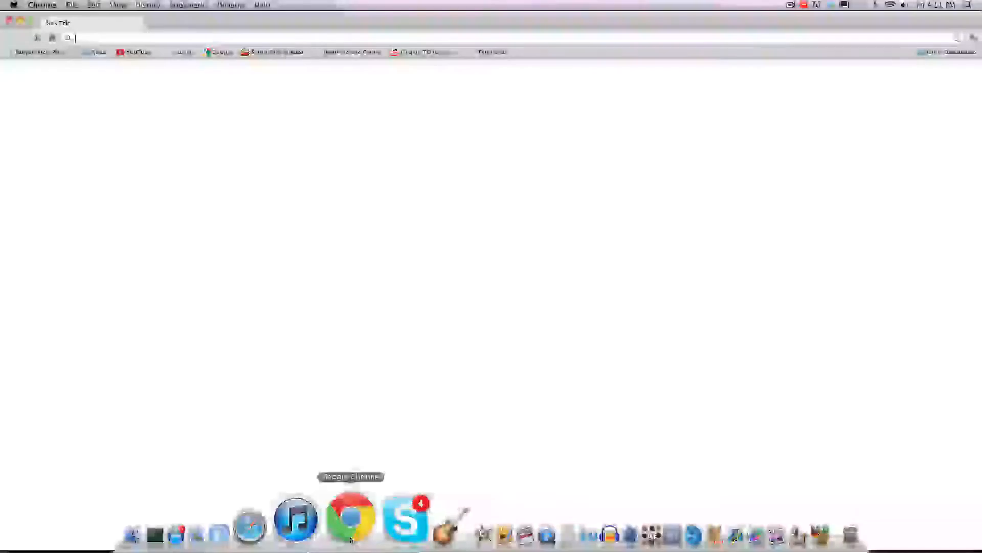
left_click(127, 52)
left_click(10, 20)
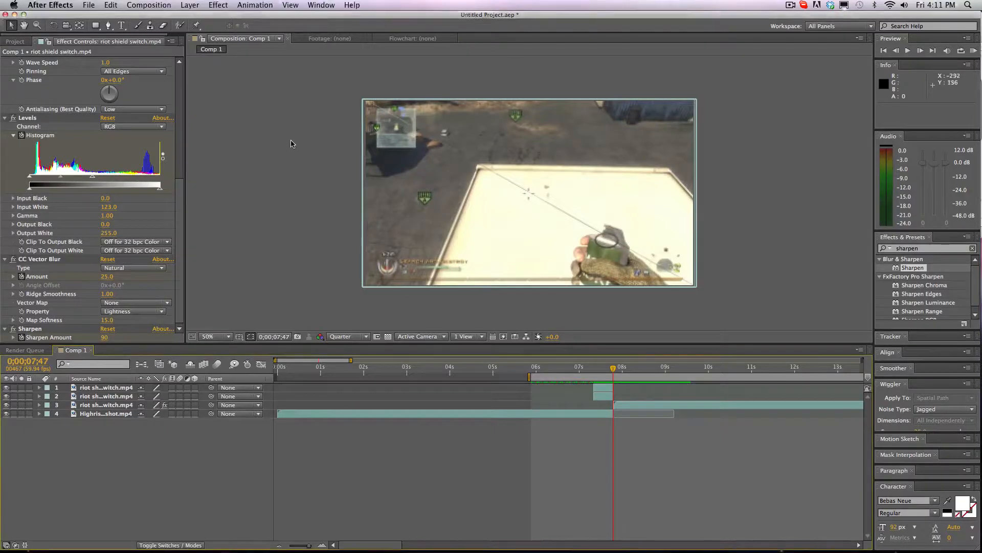